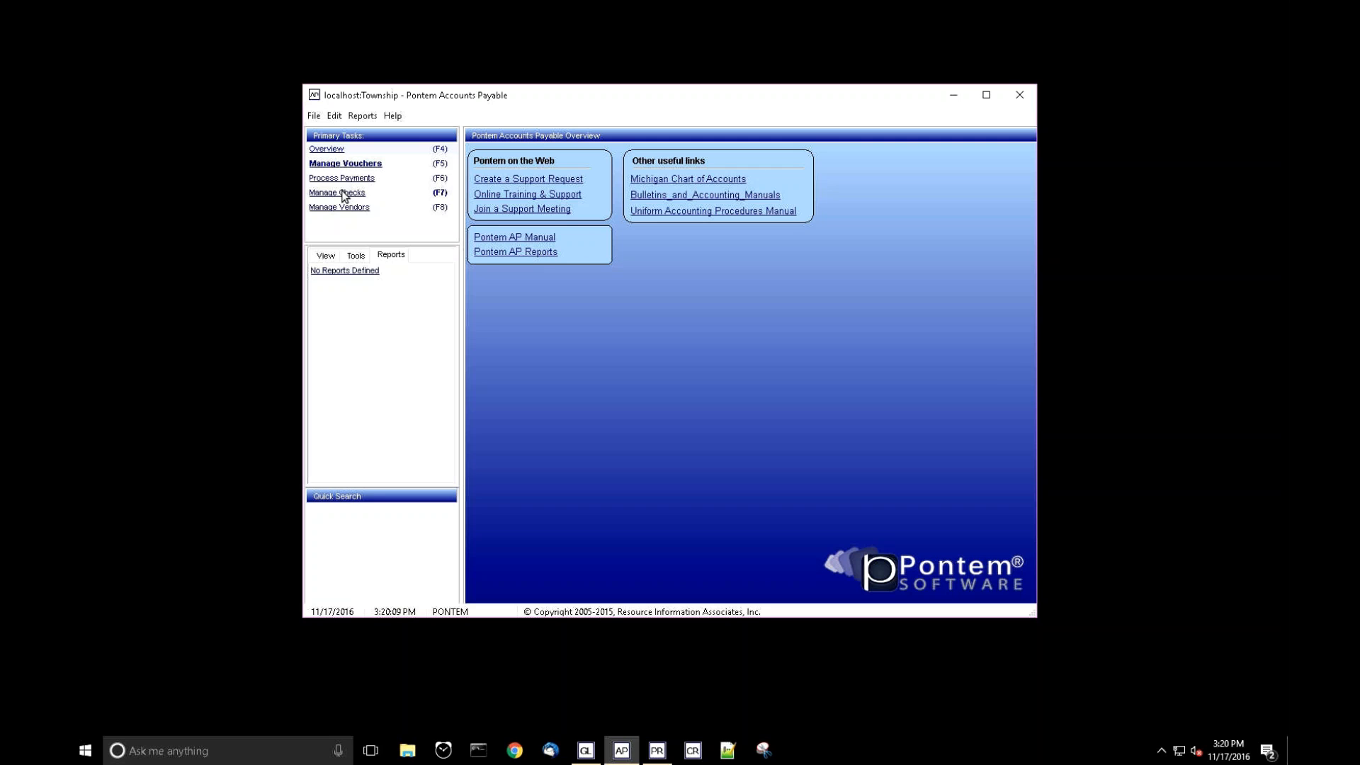
Create a new voucher in the voucher manager with United States Treasury as the vendor
key(F5)
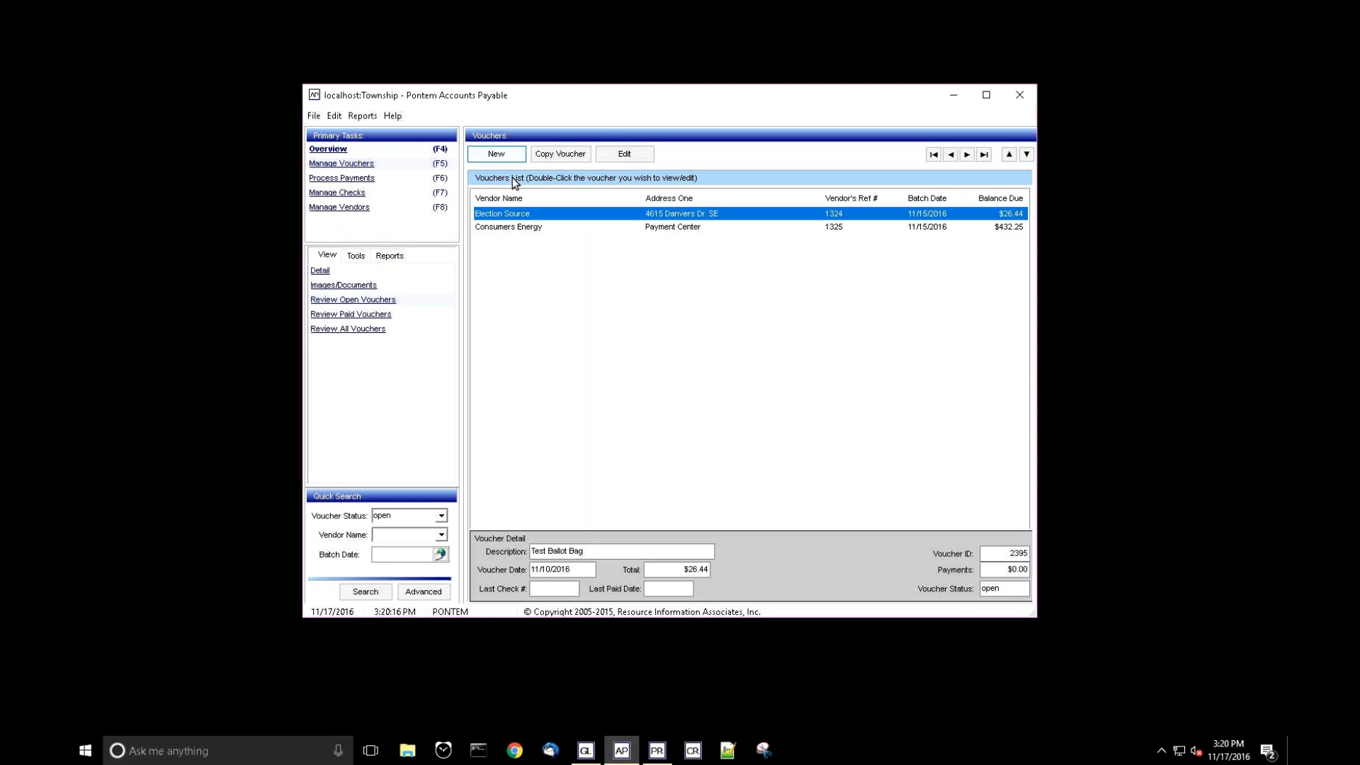
click(504, 156)
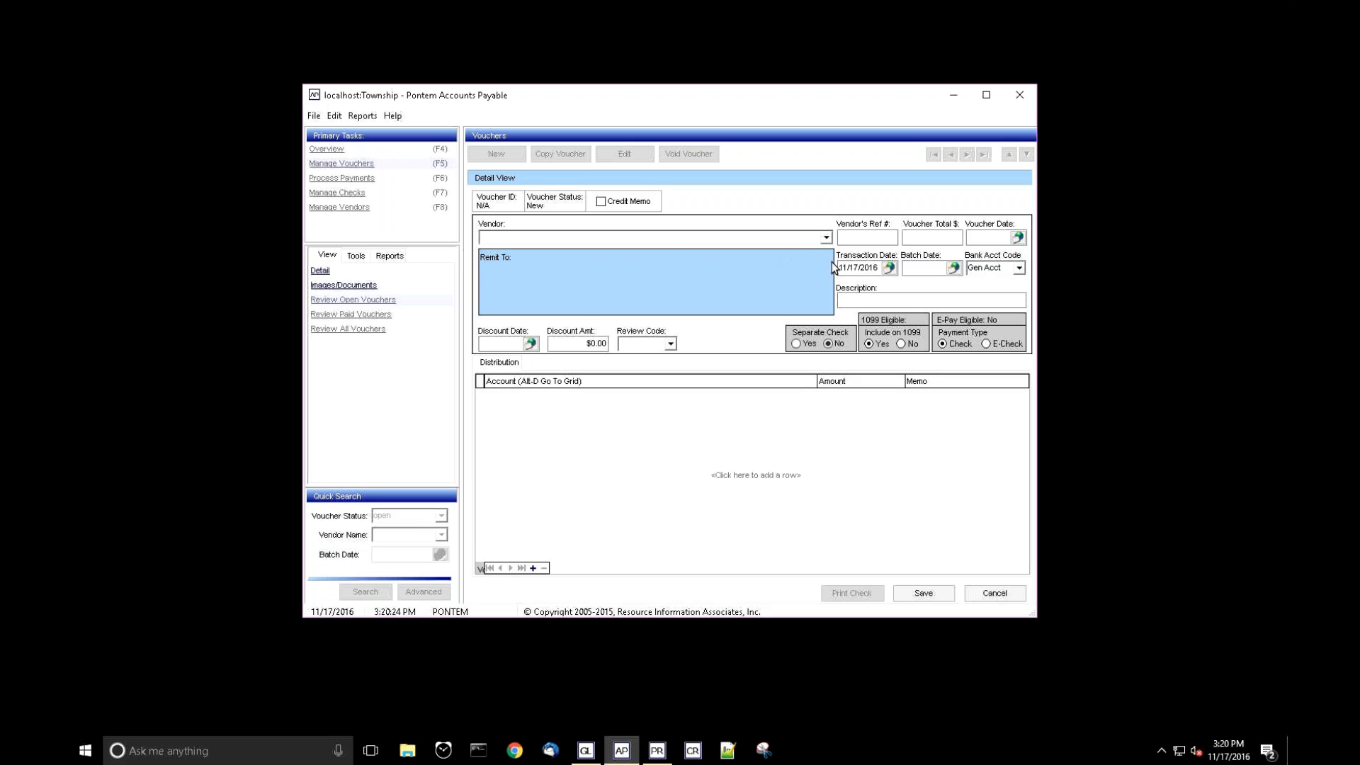
key(alt+Down)
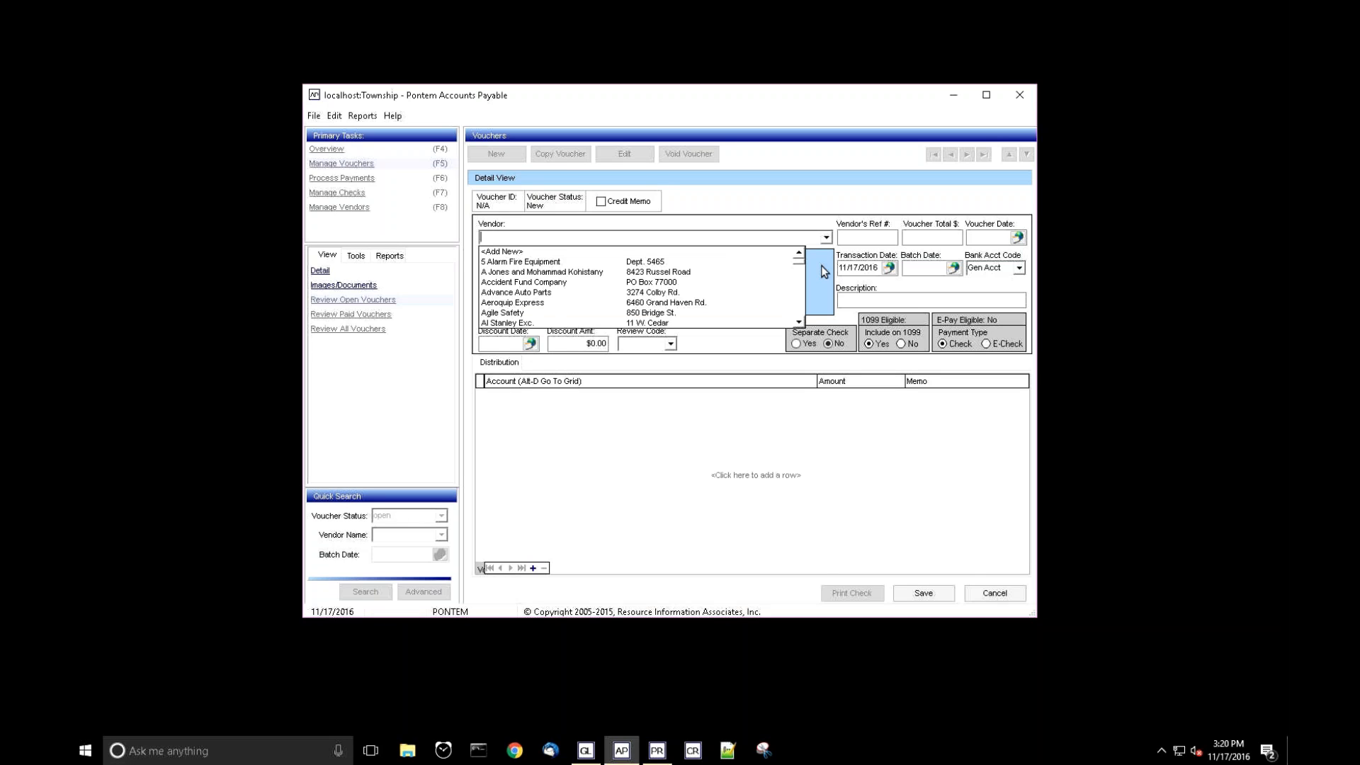
text(Un)
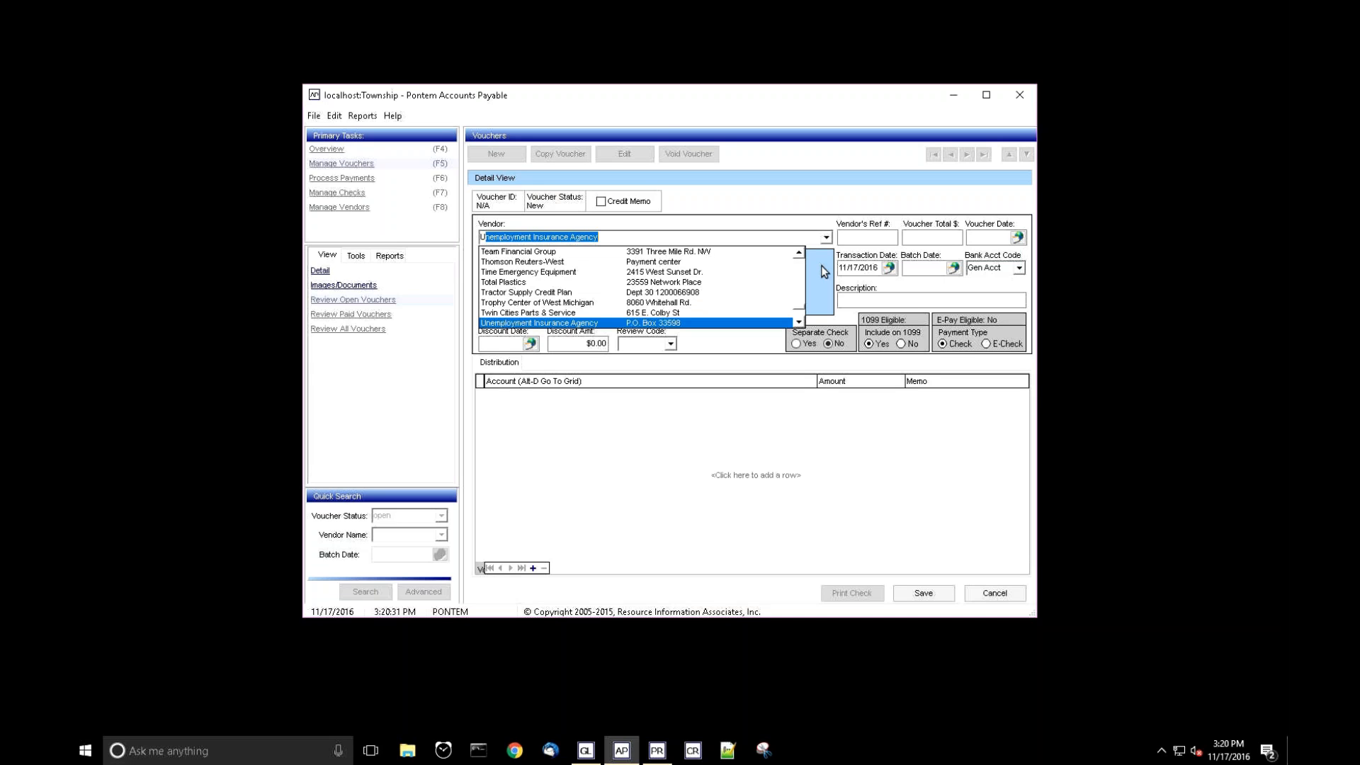
key(Delete)
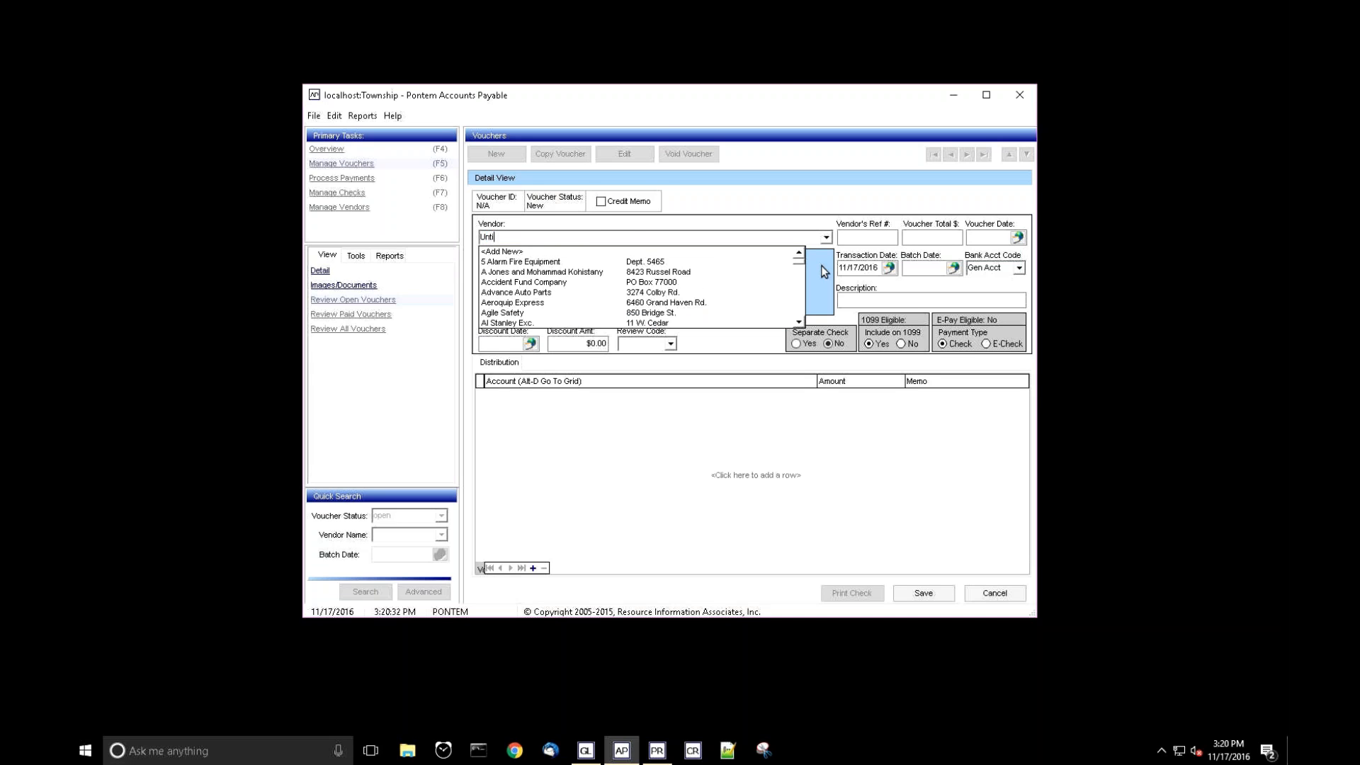
text(ited States Treasury)
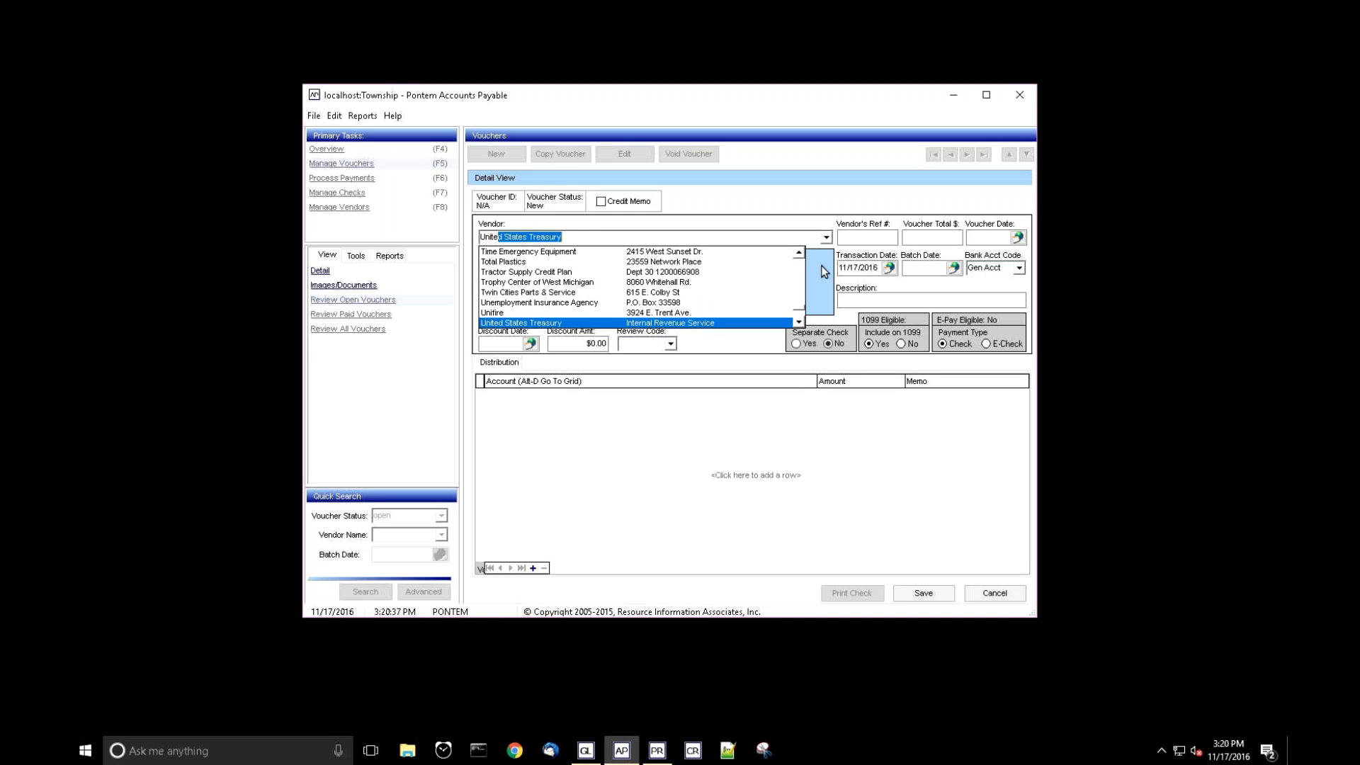
key(Tab)
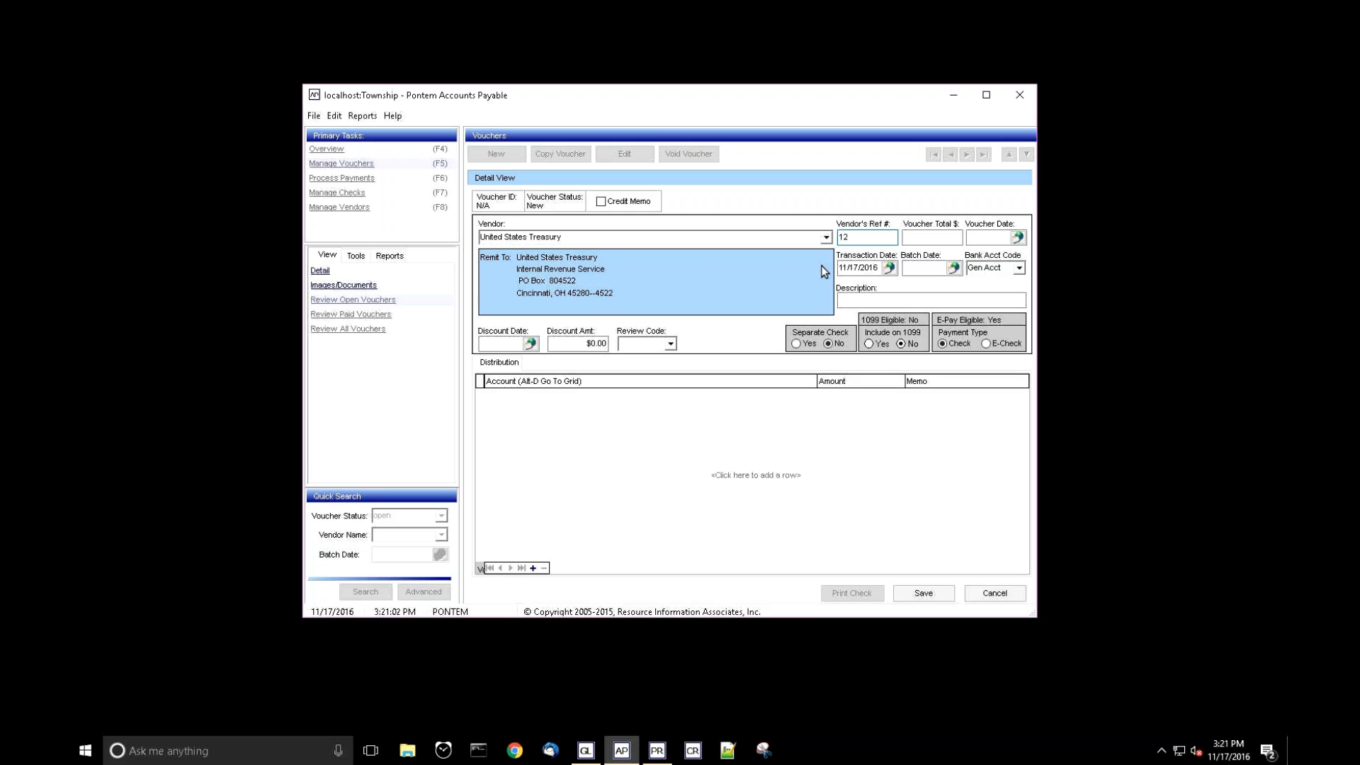
Enter vendor reference 12345, a voucher total of $423.52 and the voucher date 11/10/2016
text(45)
key(Tab)
text(423.52)
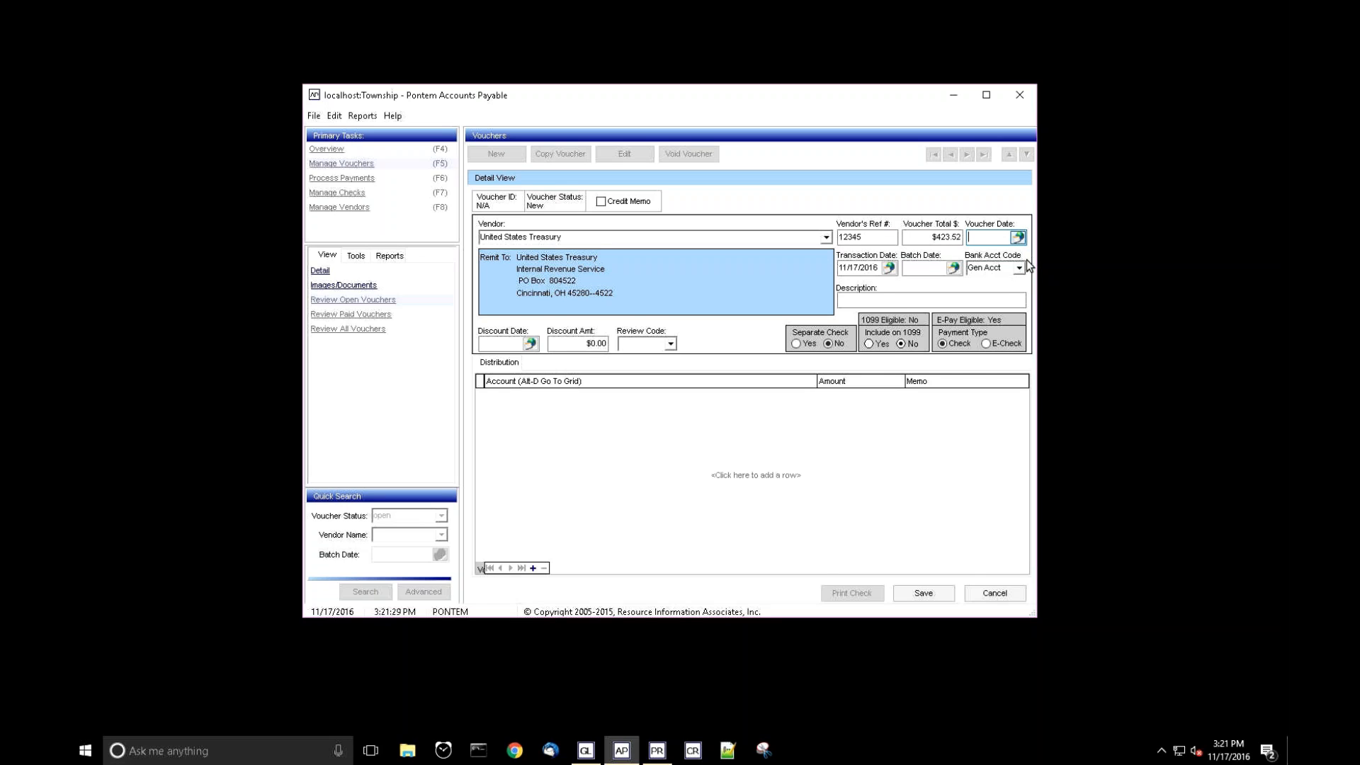
click(1019, 238)
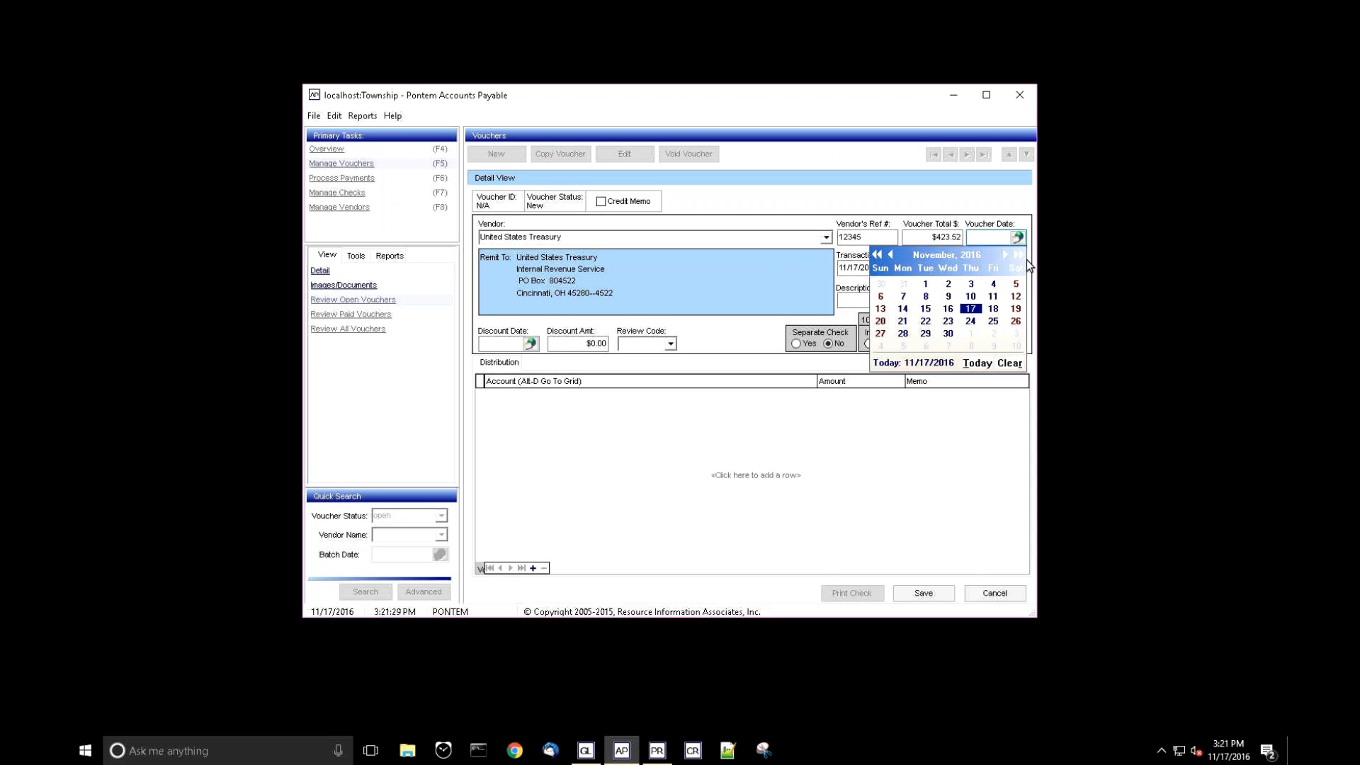
click(982, 323)
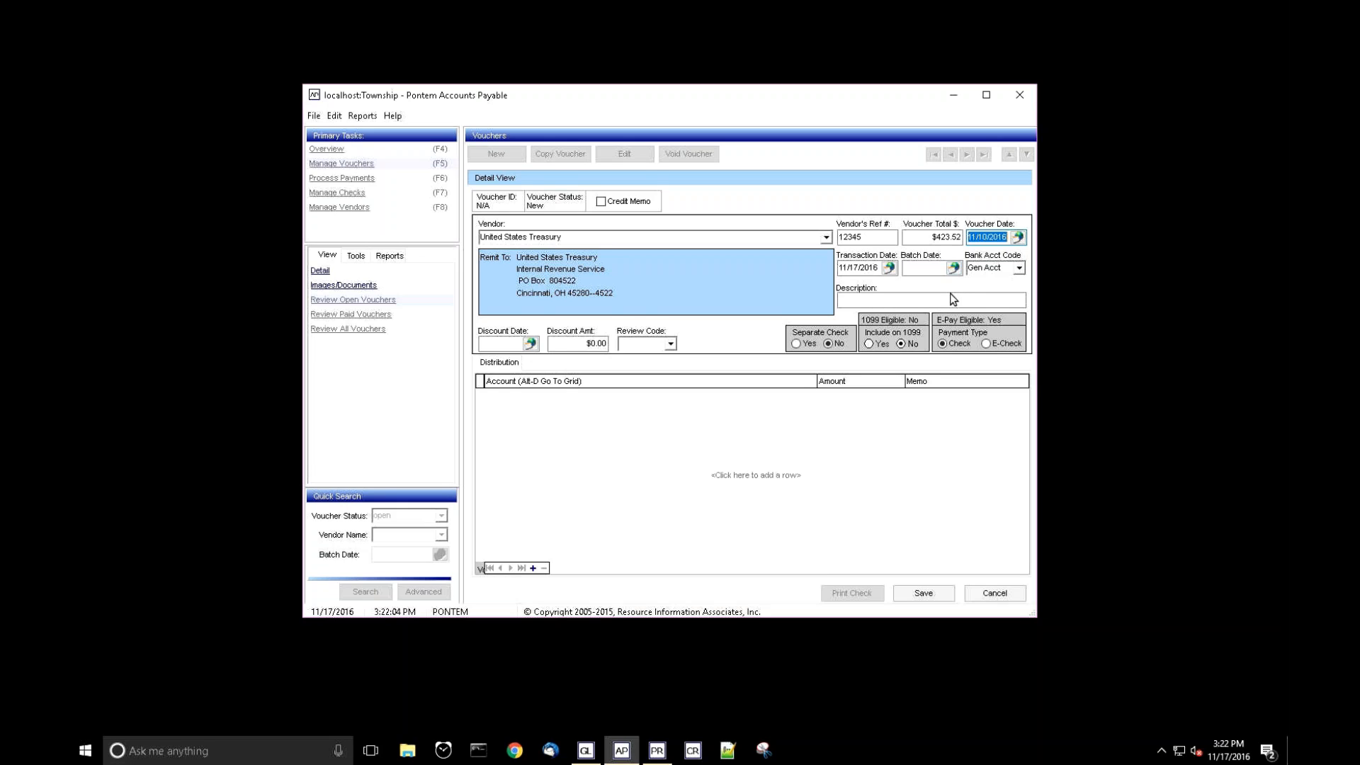
Set the batch date to 11/15/2016 and enter the description "Payroll Tax Withholding"
click(955, 268)
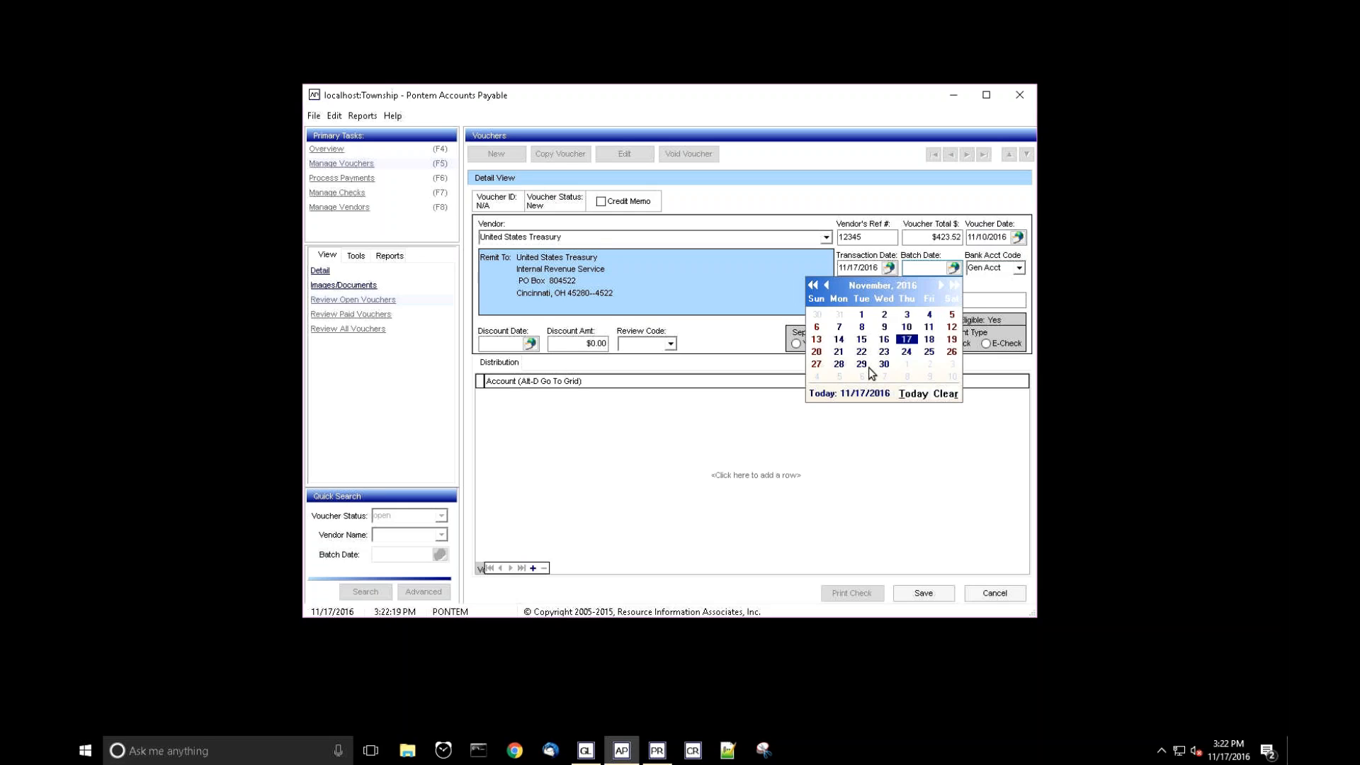
click(861, 339)
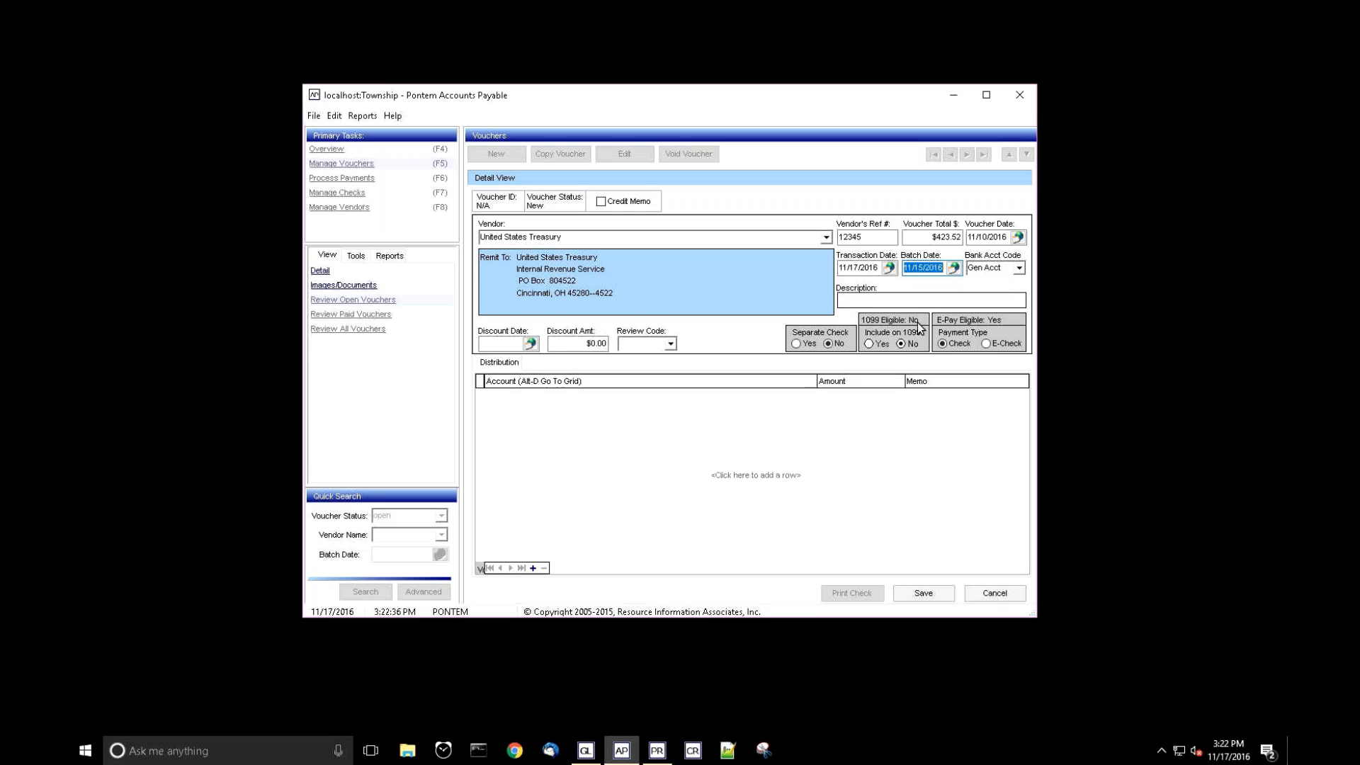
key(Tab)
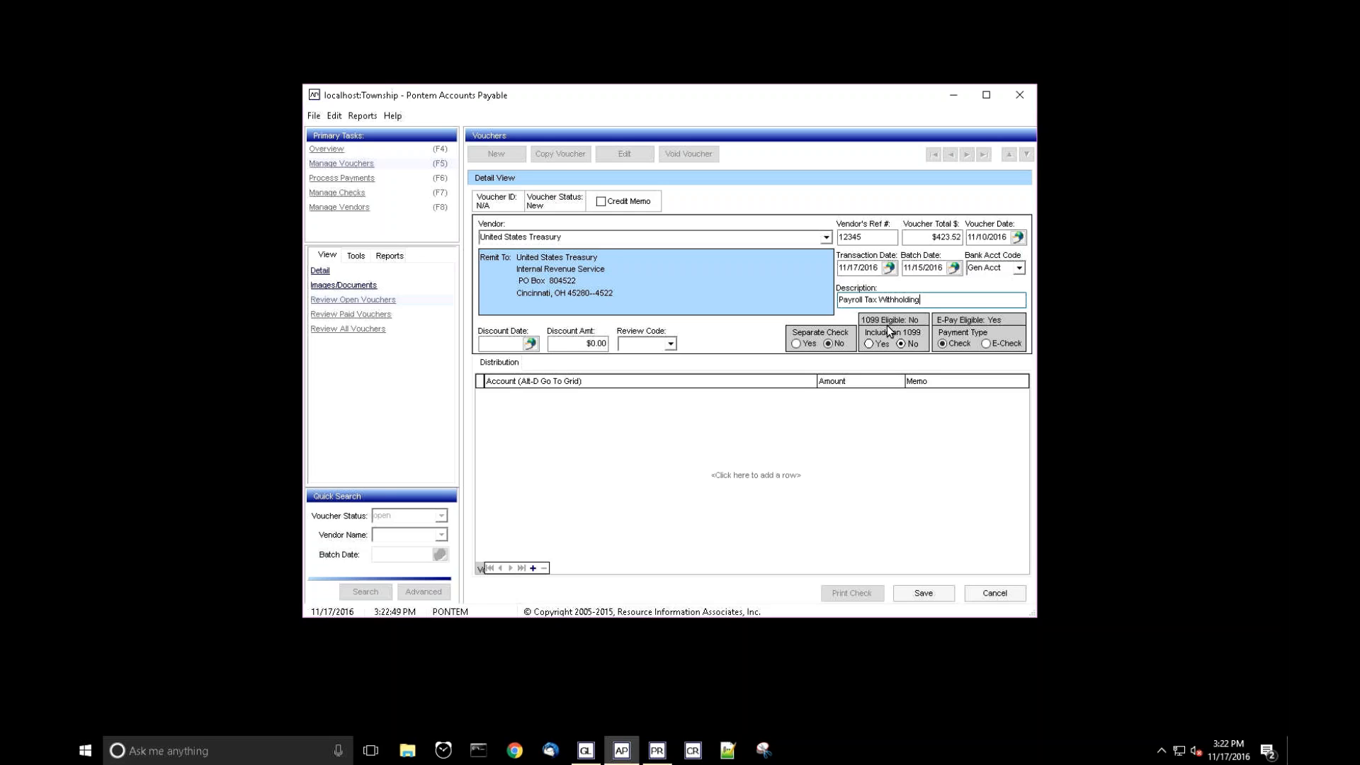
key(Tab)
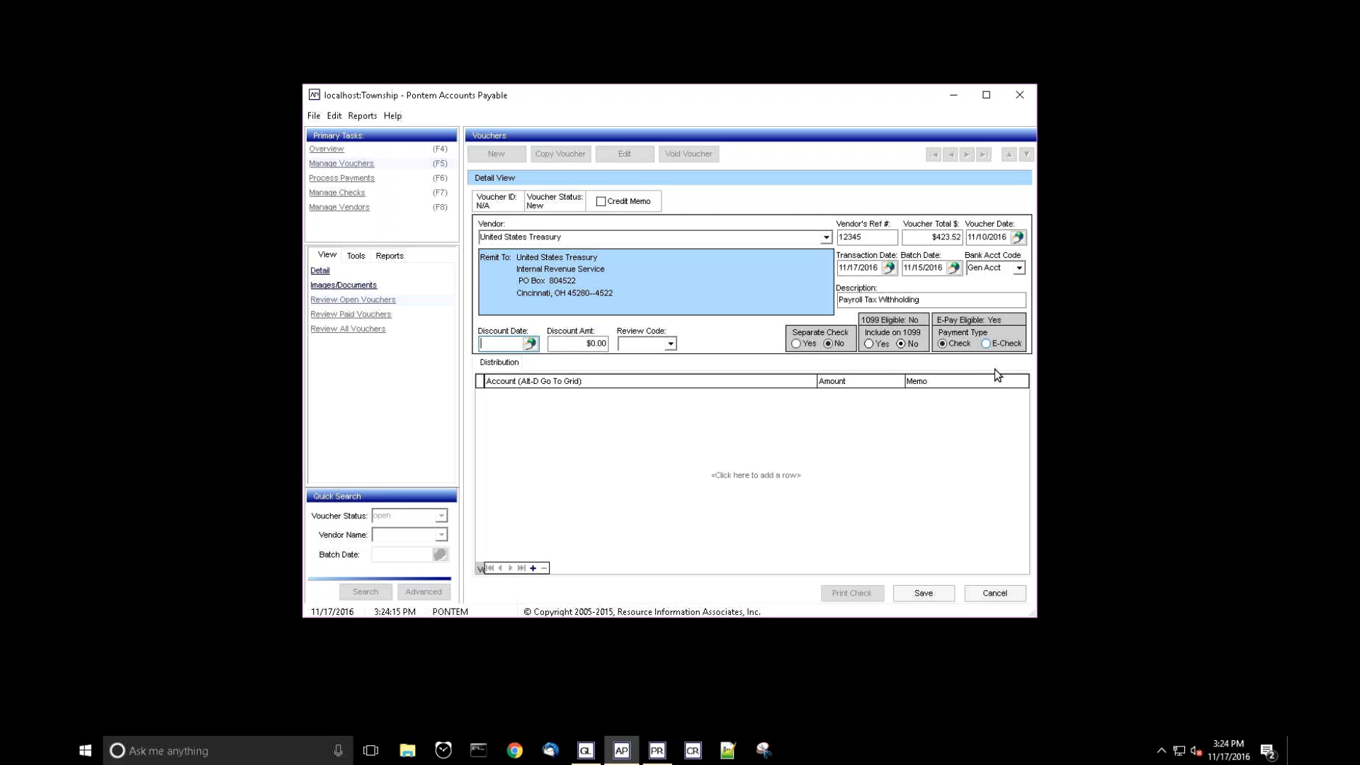
Set the payment type to E-Check and distribute $423.52 to account 101-000-229.000, Due to Federal Government (payroll tax due fed)
click(995, 345)
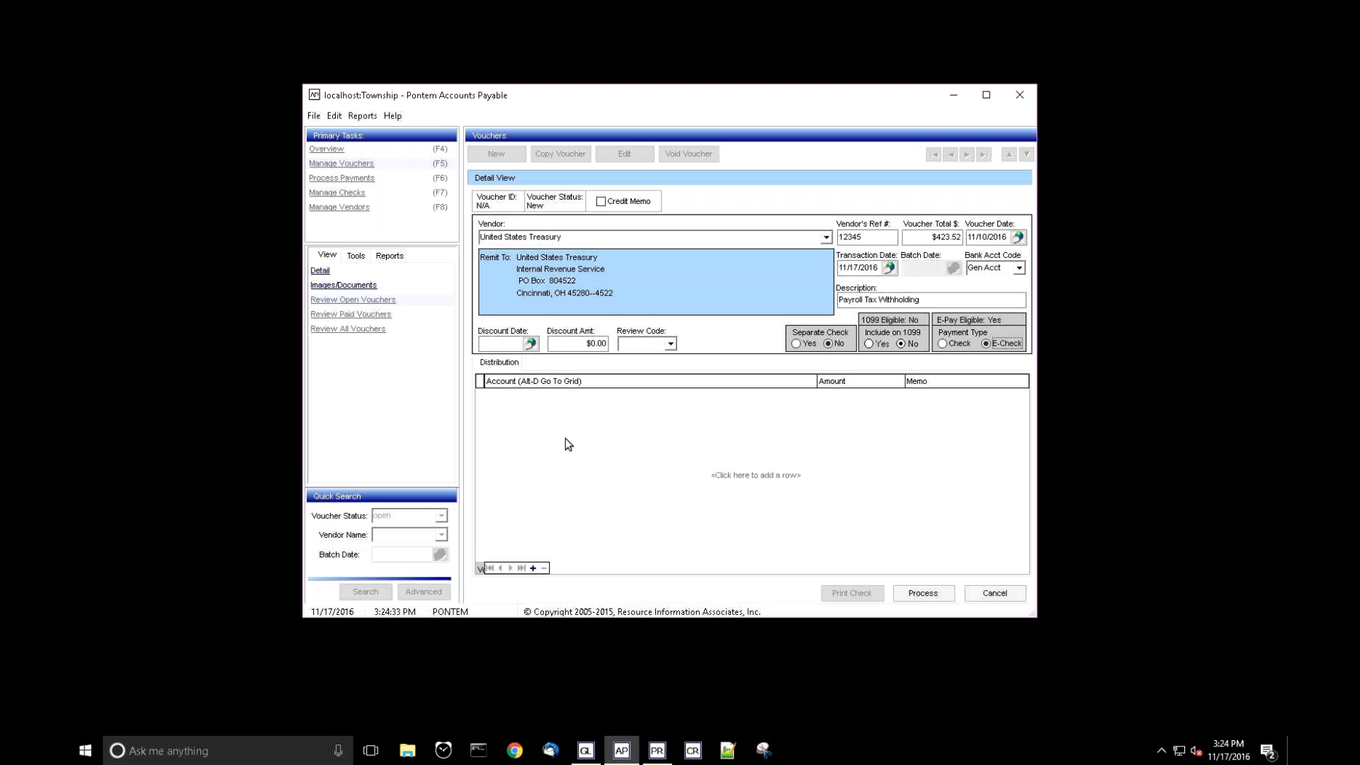
click(518, 423)
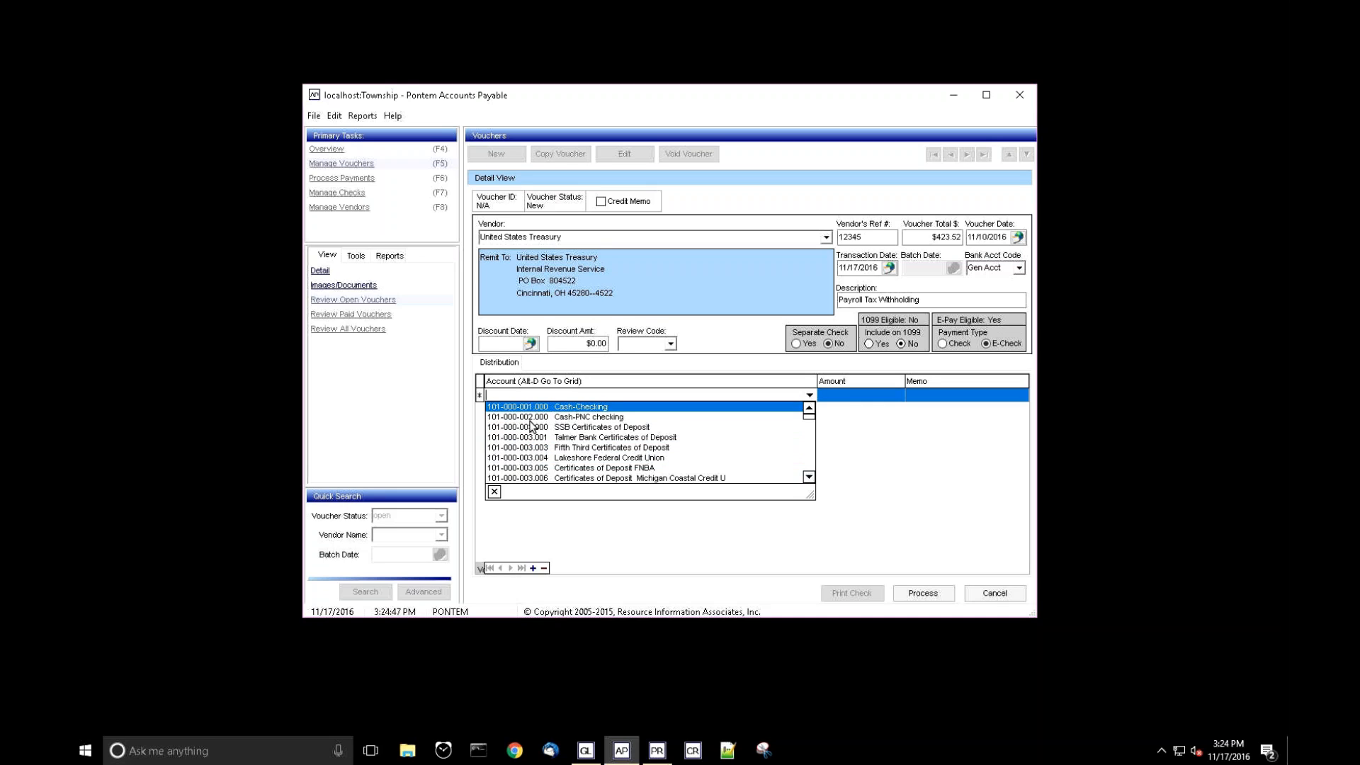
text(101-000-)
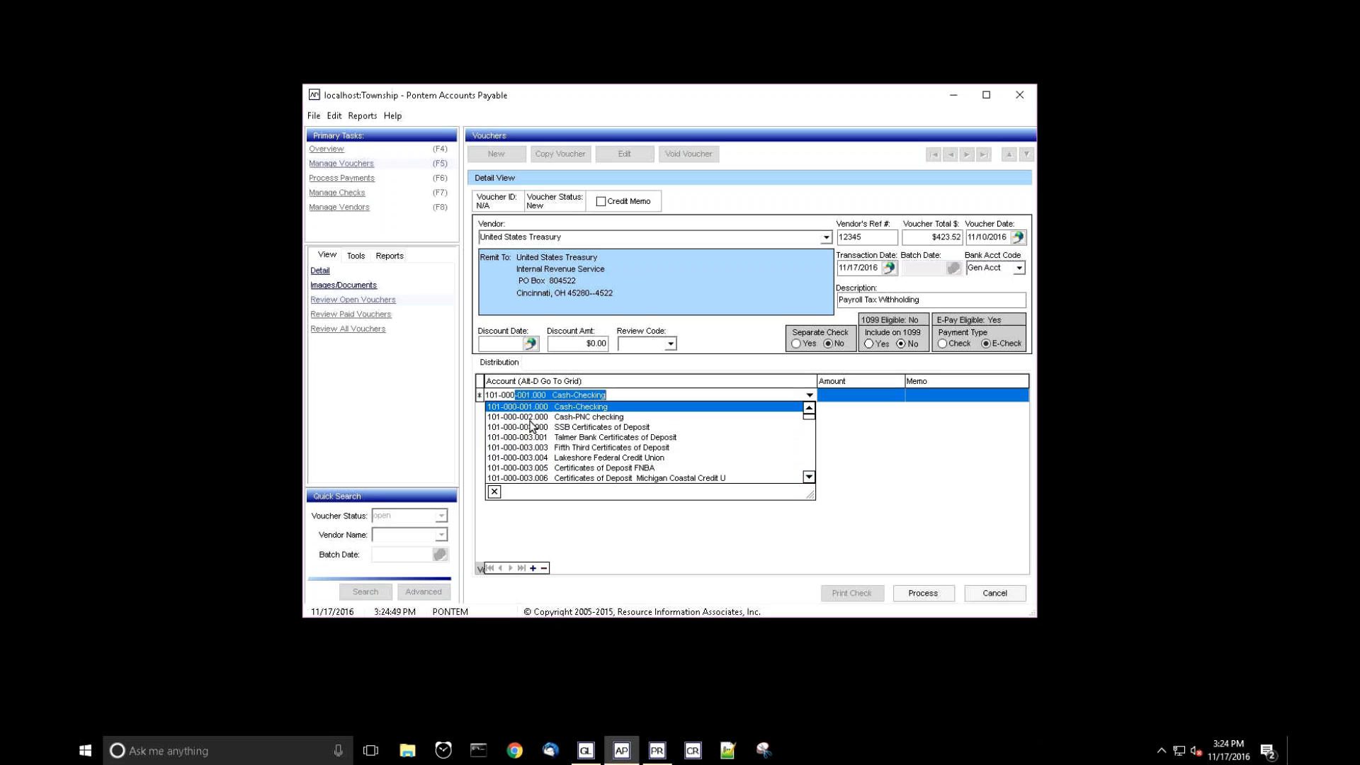
text(229.000)
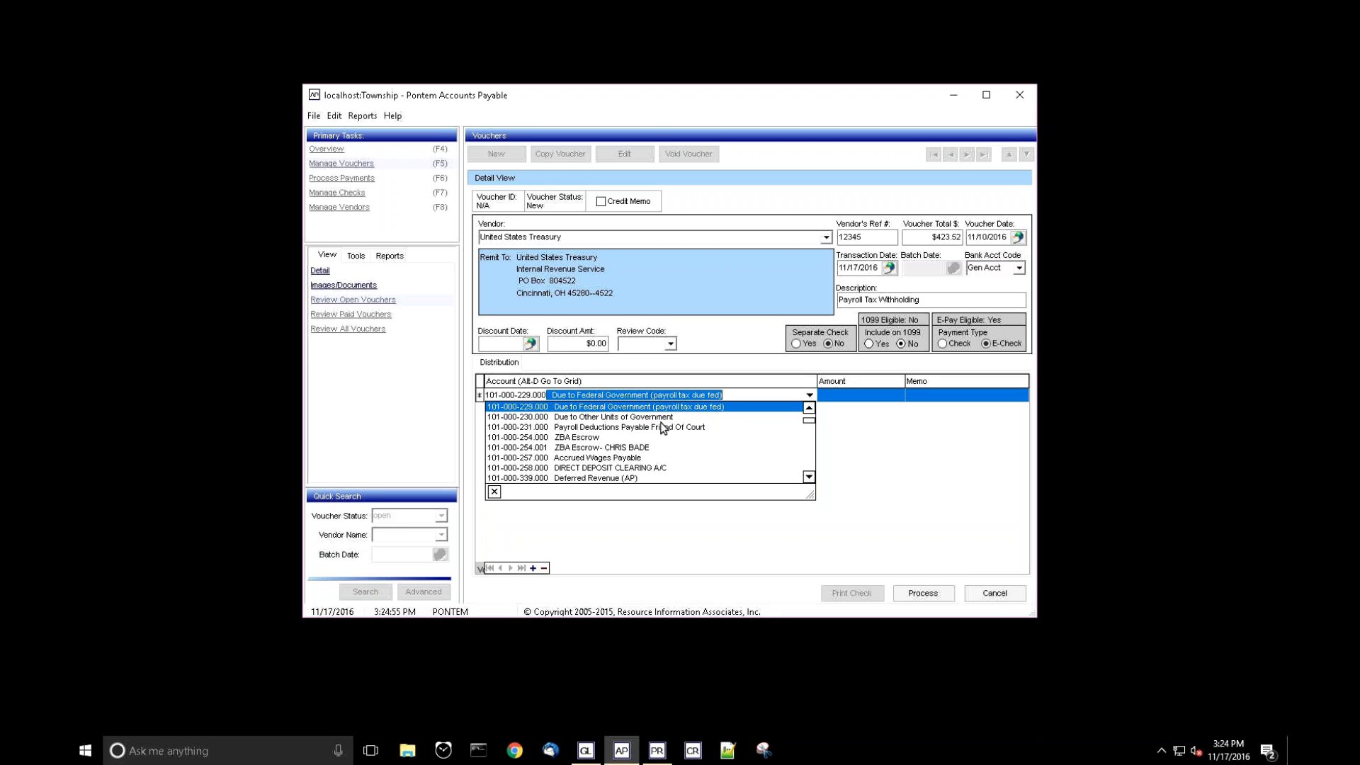
key(Tab)
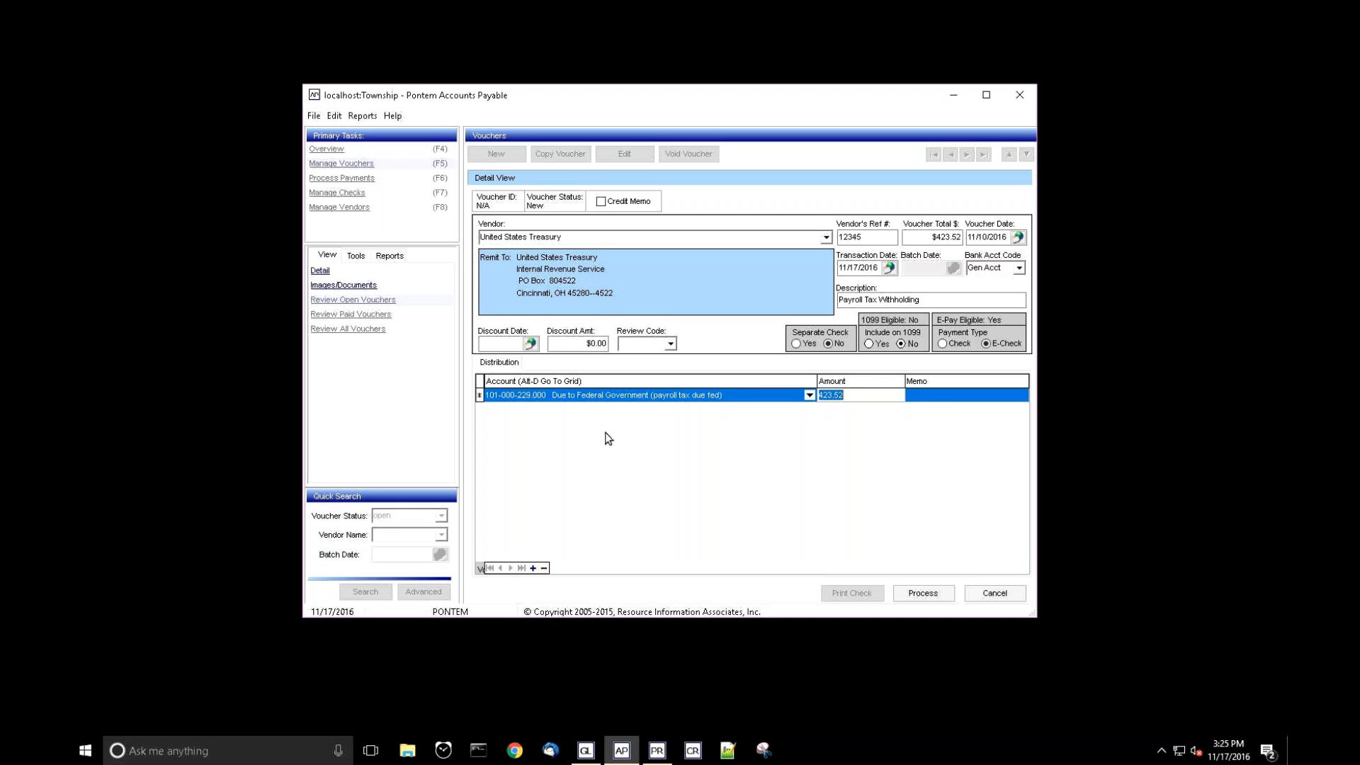
key(Tab)
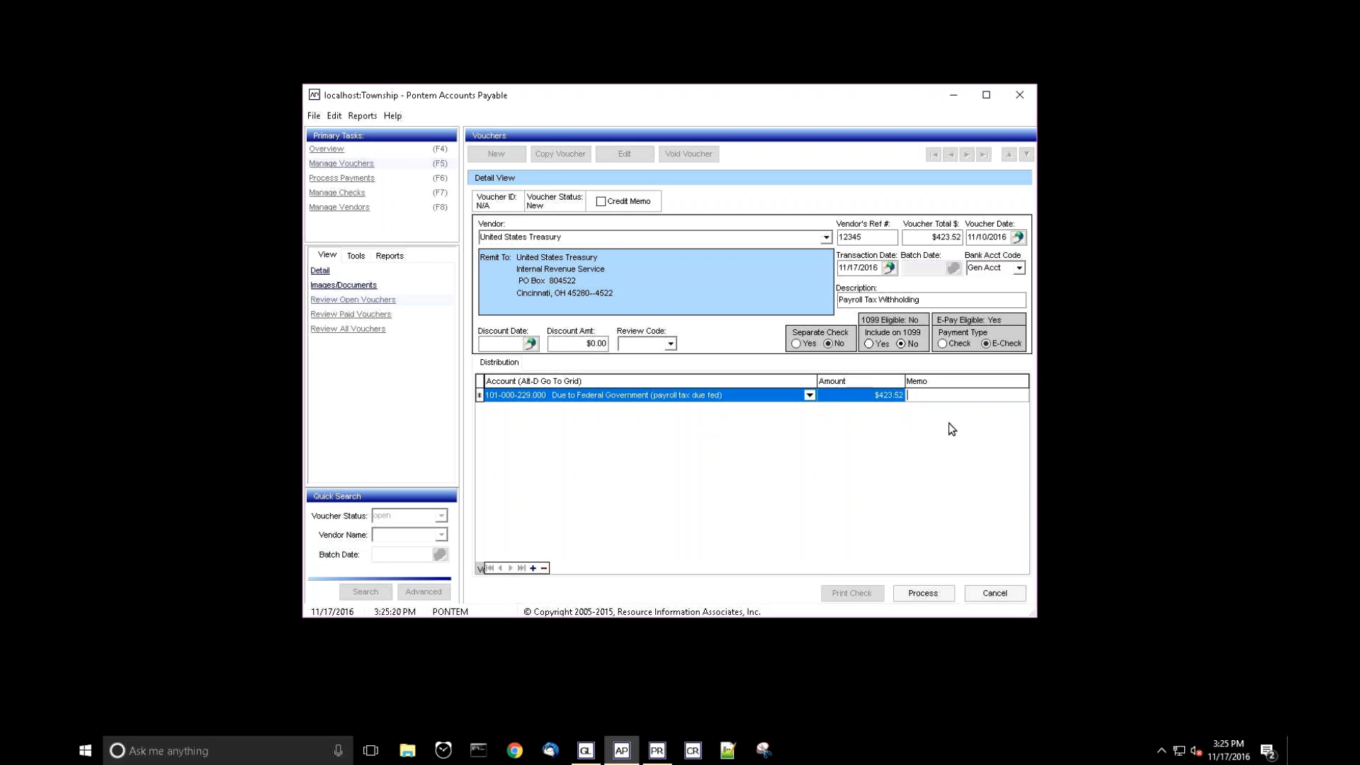
key(Tab)
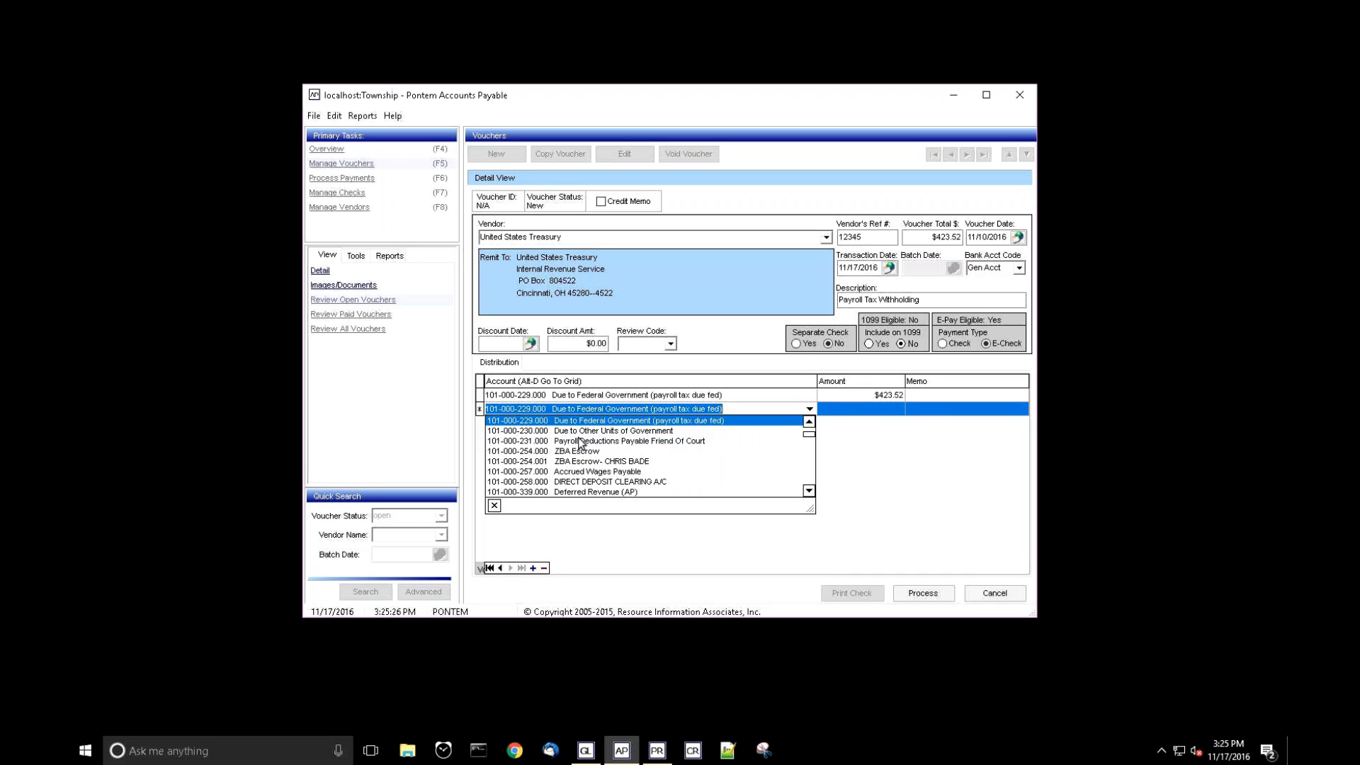
click(851, 439)
key(Tab)
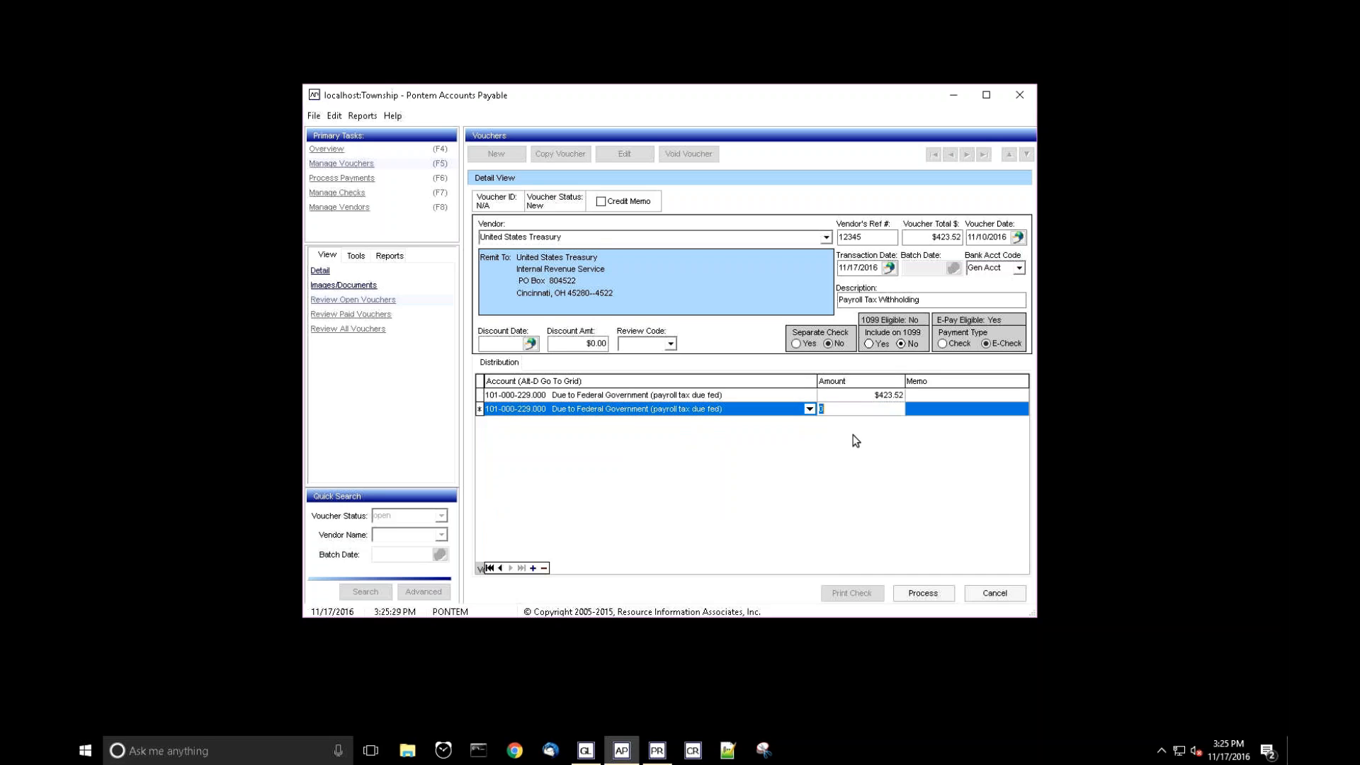
key(Tab)
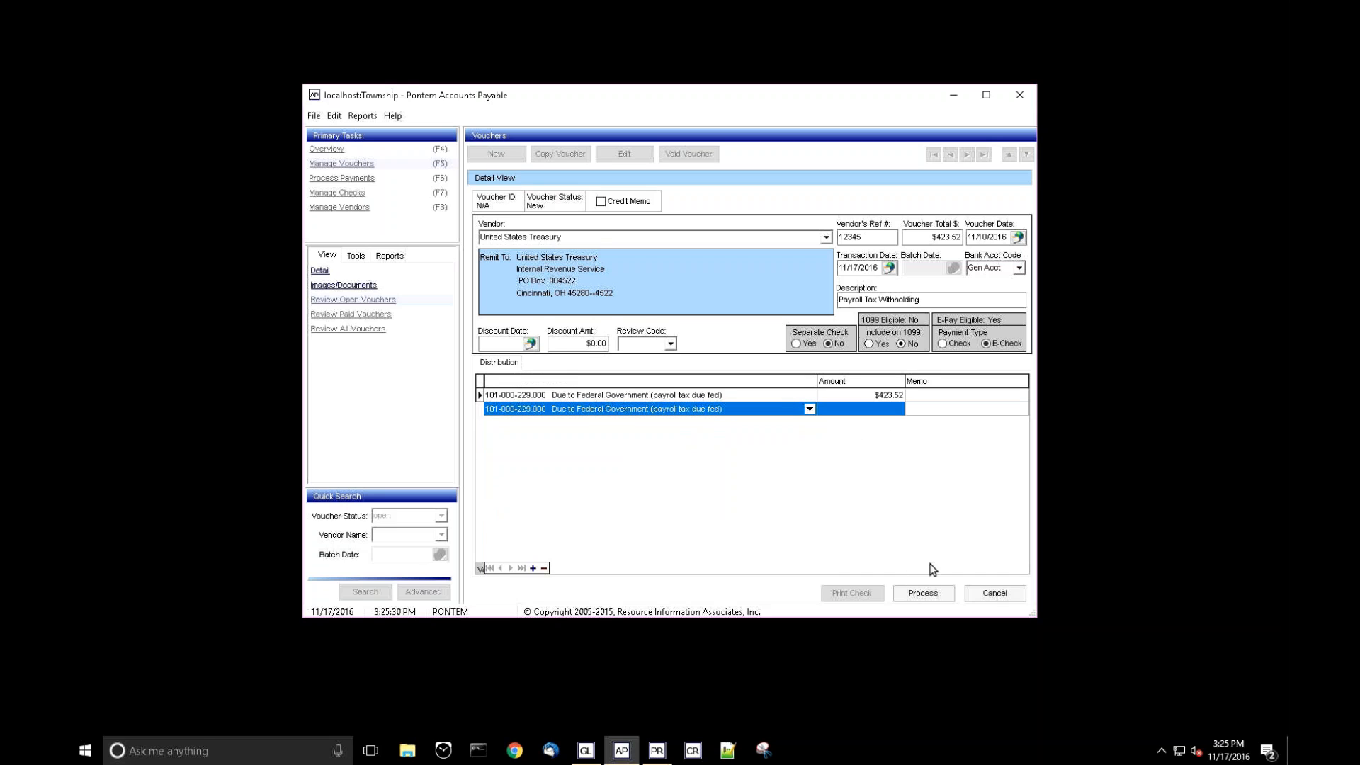
key(Escape)
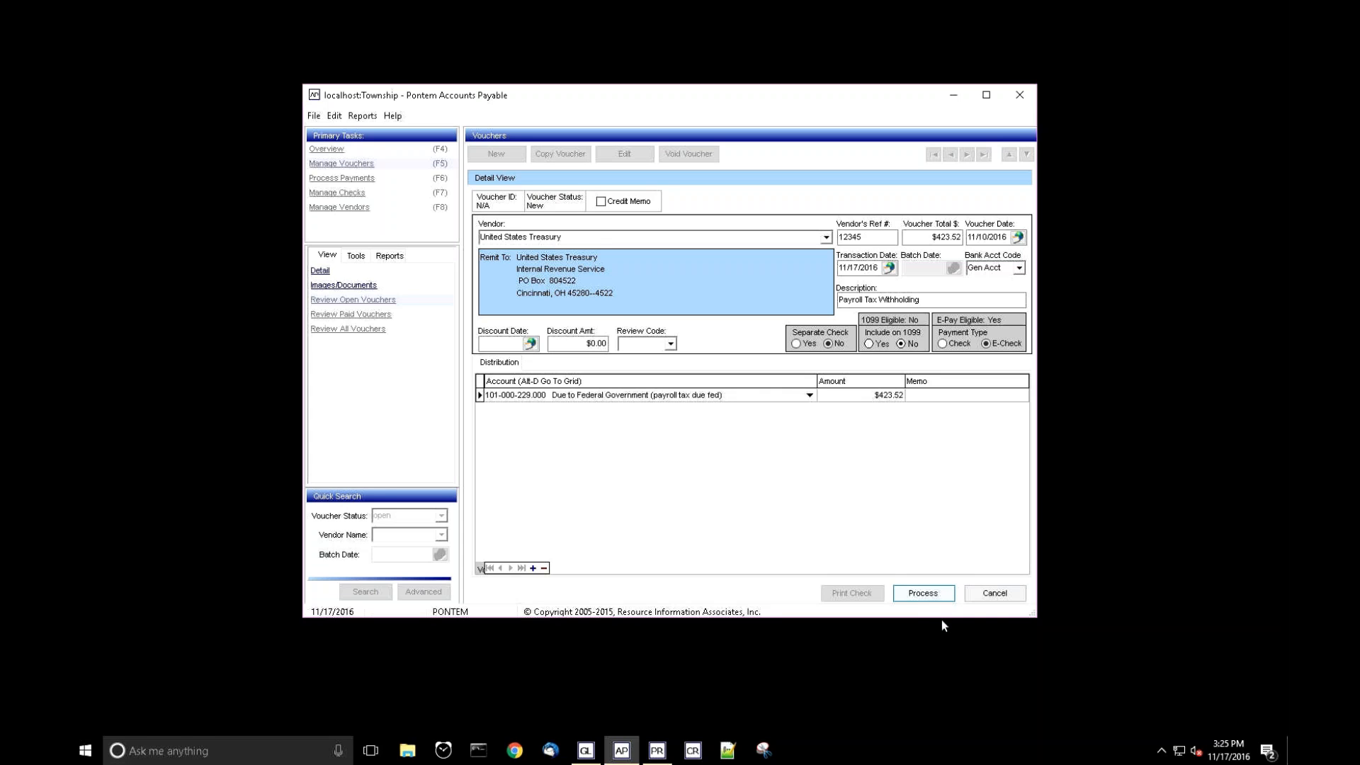
Process the United States Treasury voucher as an e-check dated 11/15/2016
key(Return)
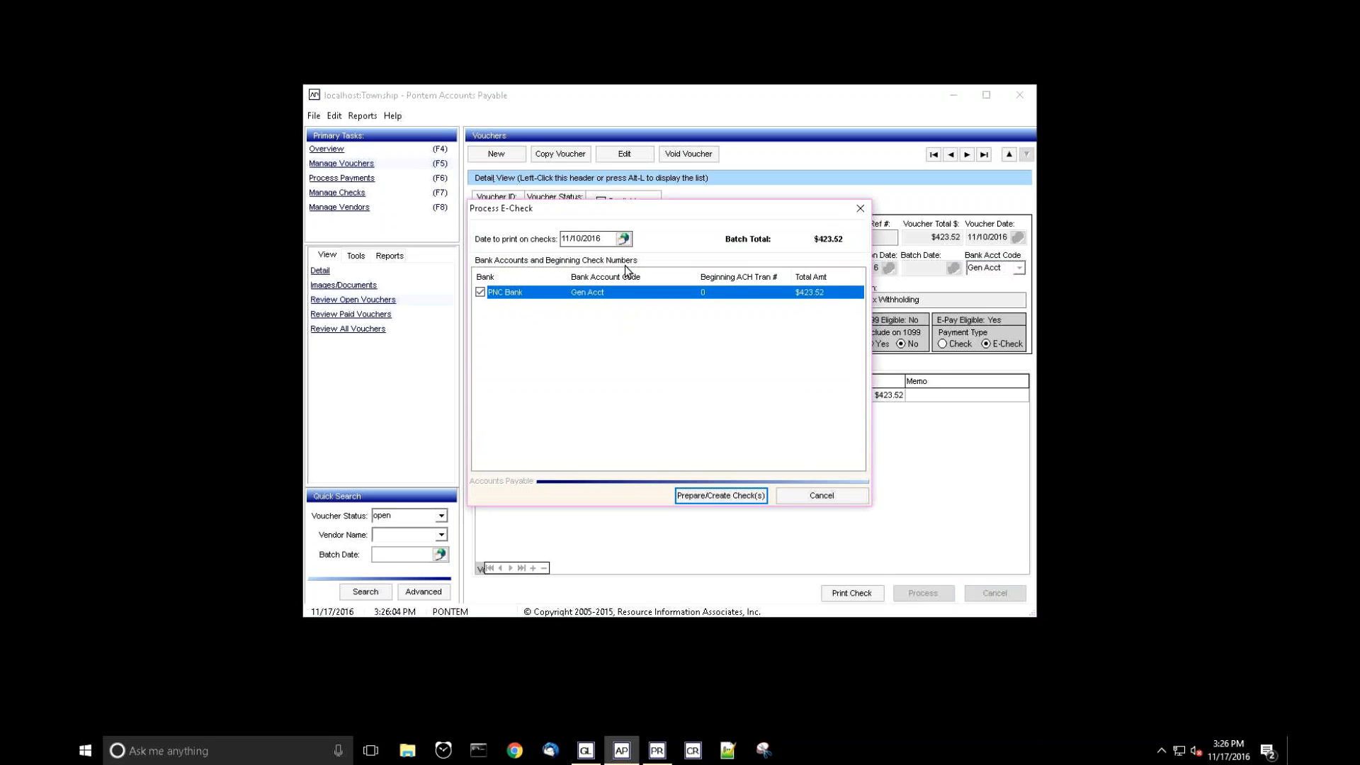
click(623, 239)
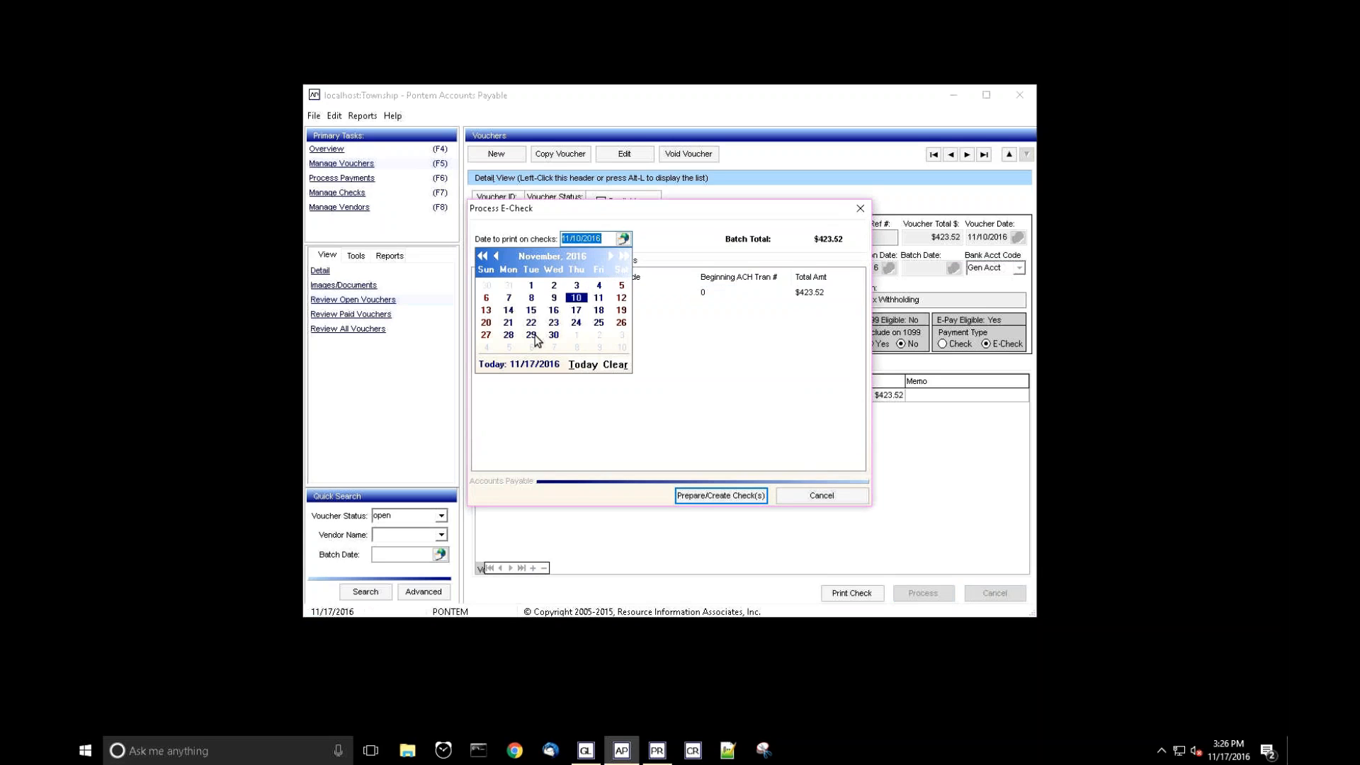
click(532, 310)
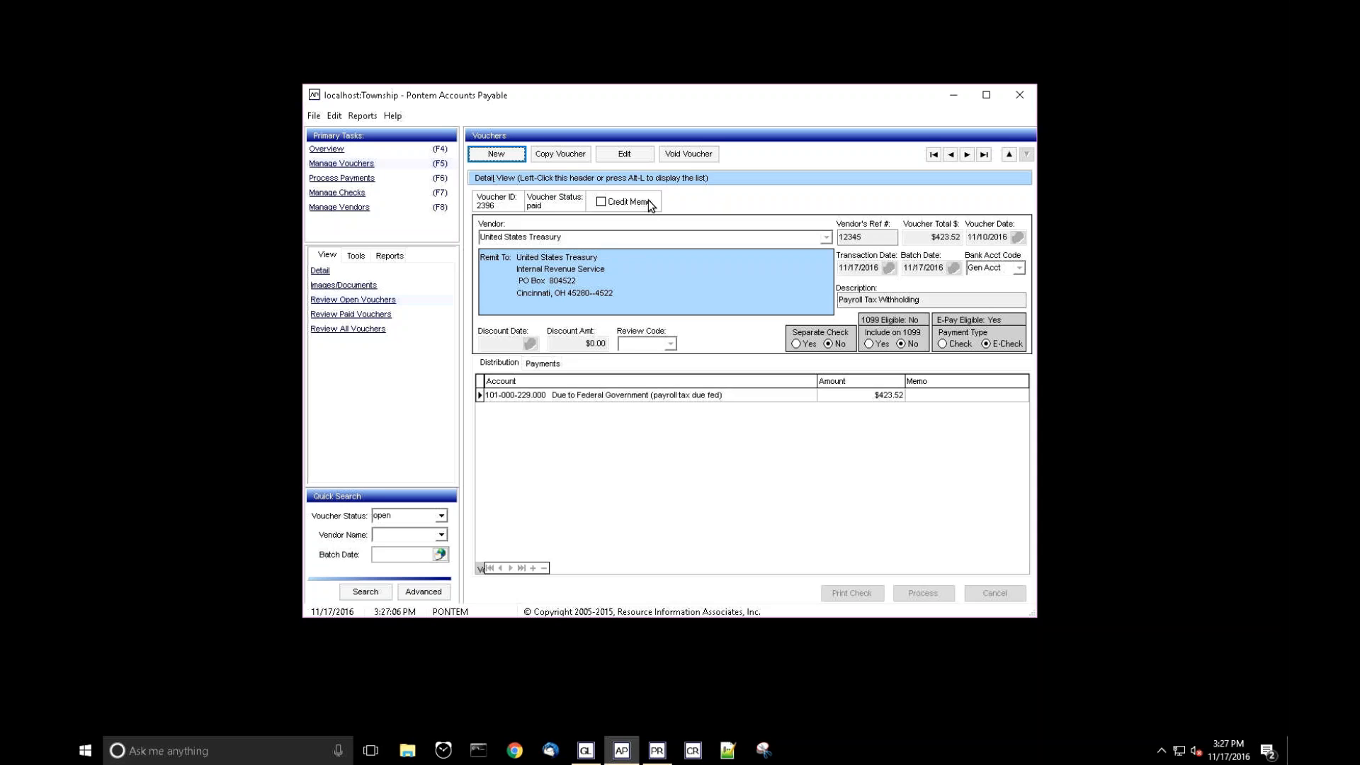
Return to the vouchers list and open the Consumers Energy voucher to review its details
key(alt+l)
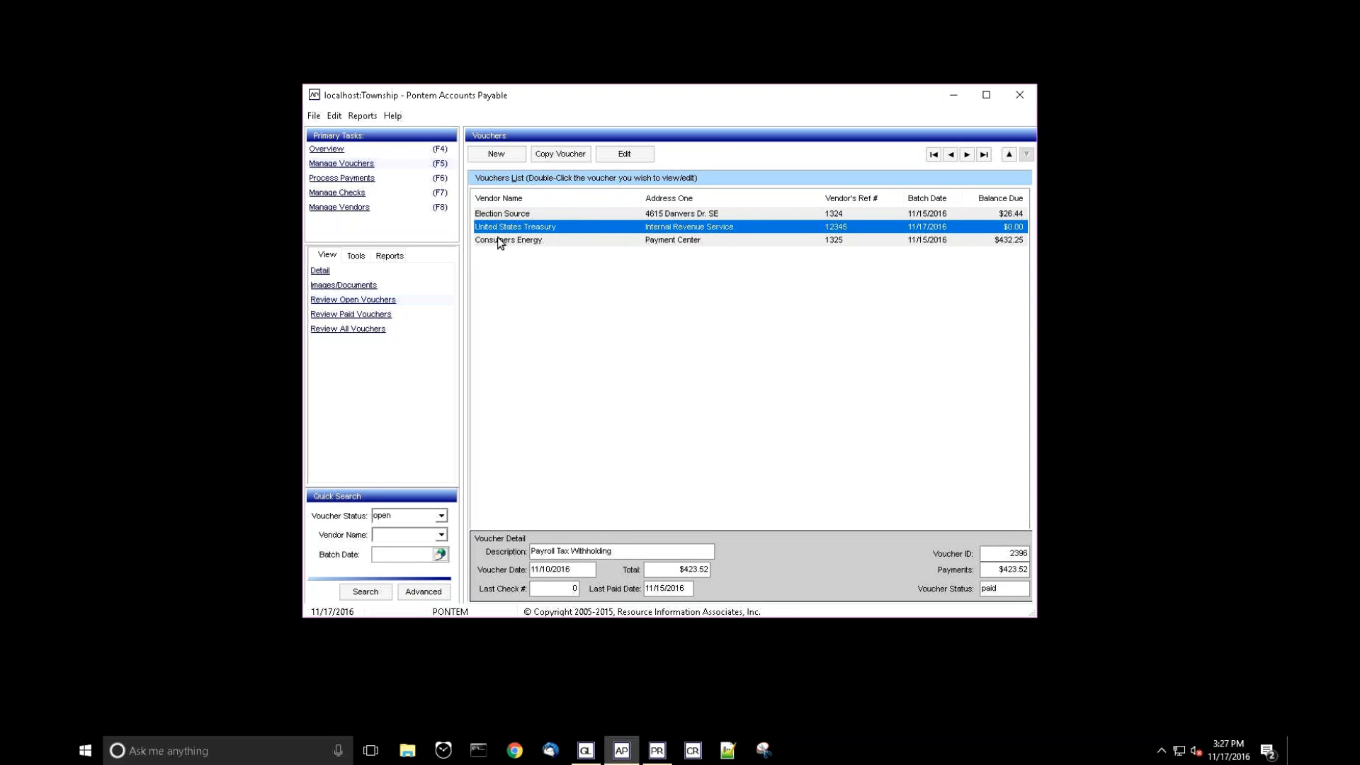
key(Up)
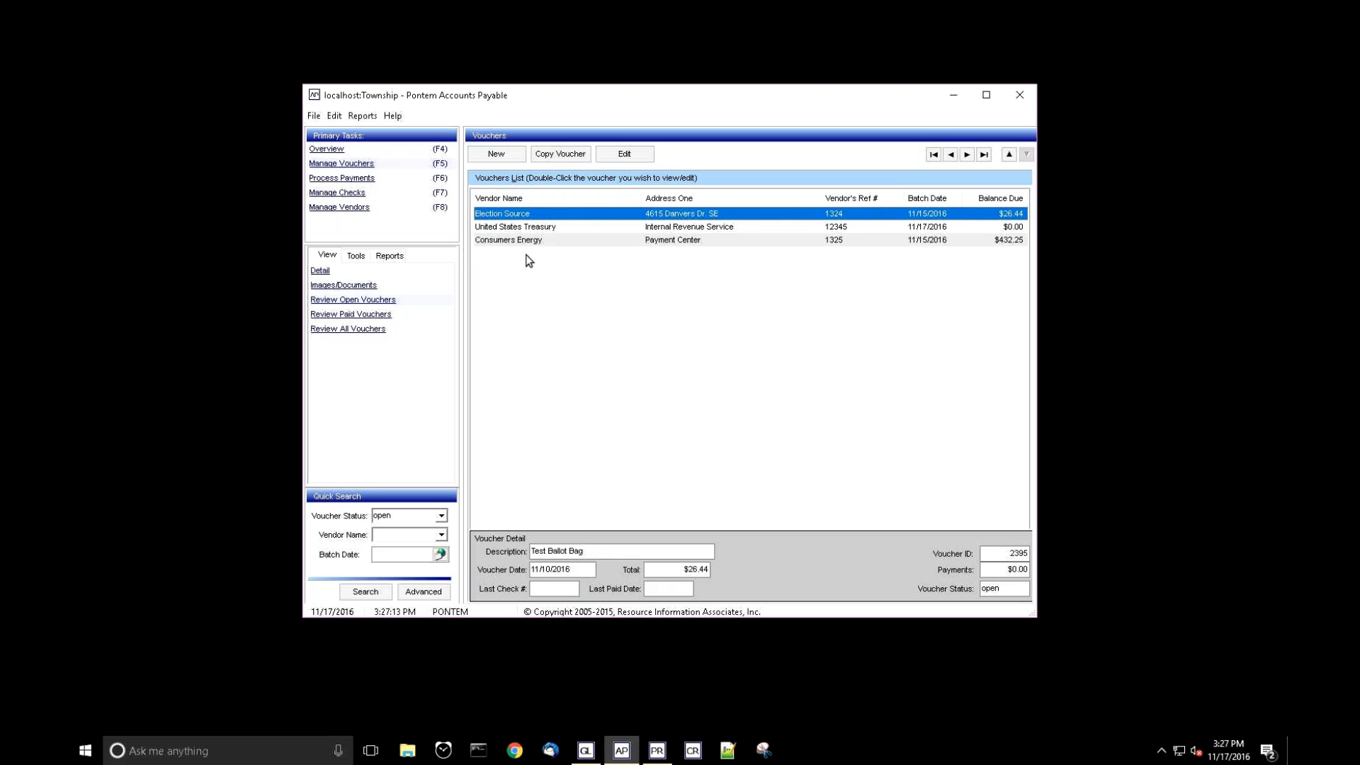
key(Down)
key(Down)
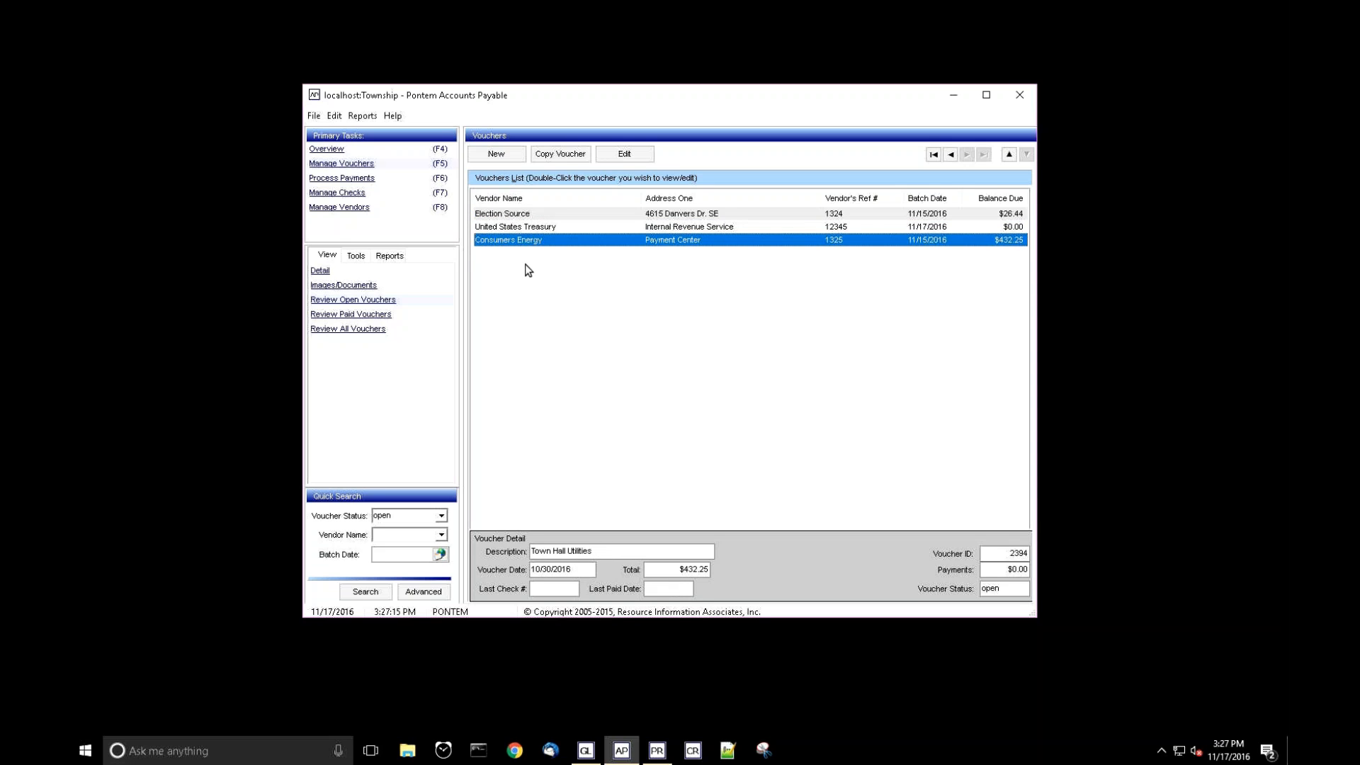
key(Return)
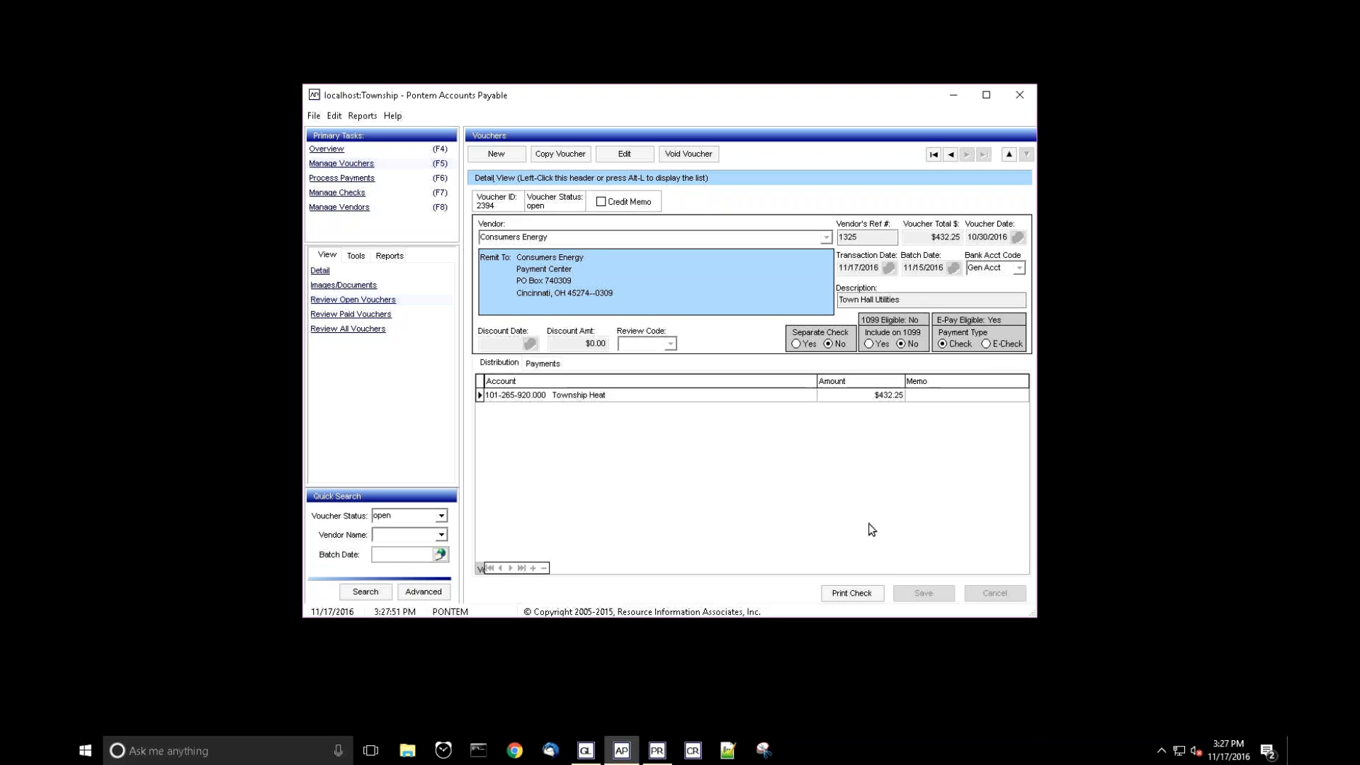
In payment processing, set the date to print on checks to 11/18/2016 and open check preparation for the open vouchers
click(372, 191)
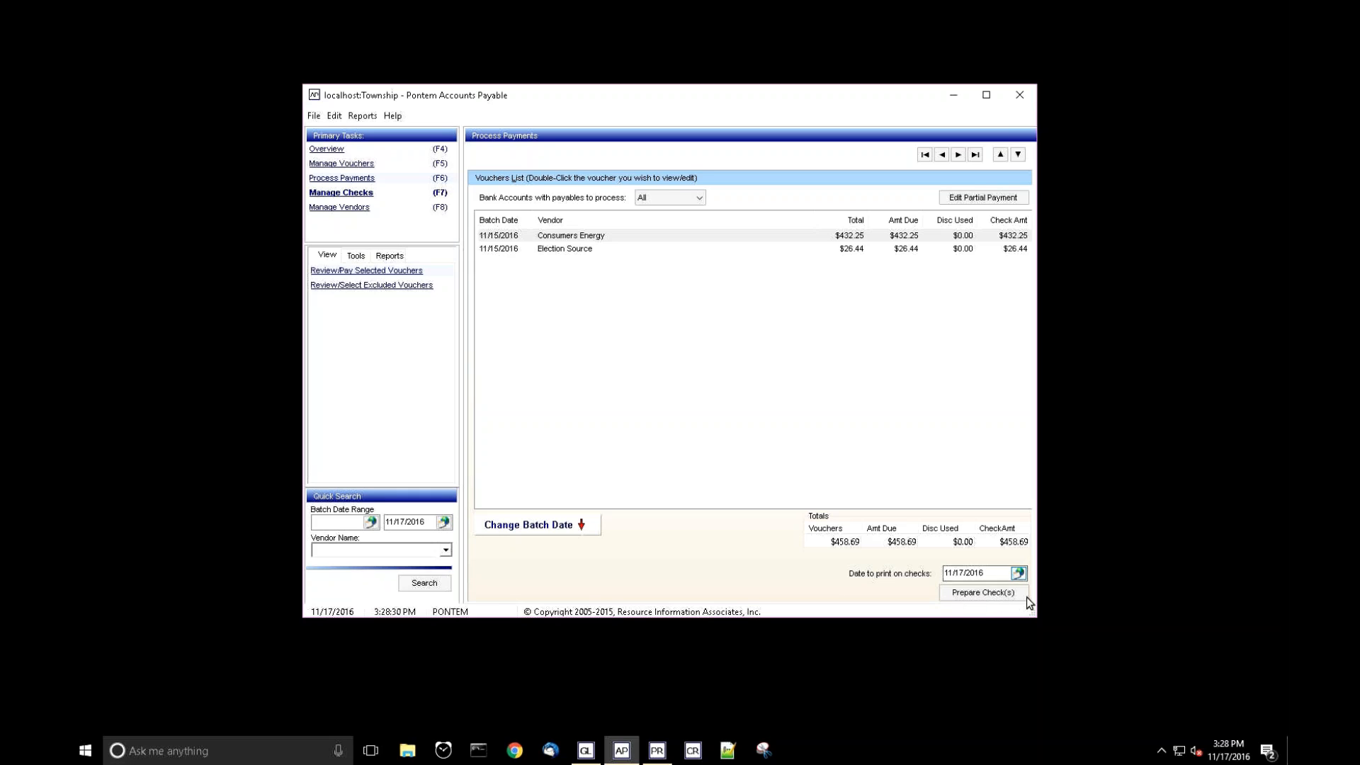
click(1019, 574)
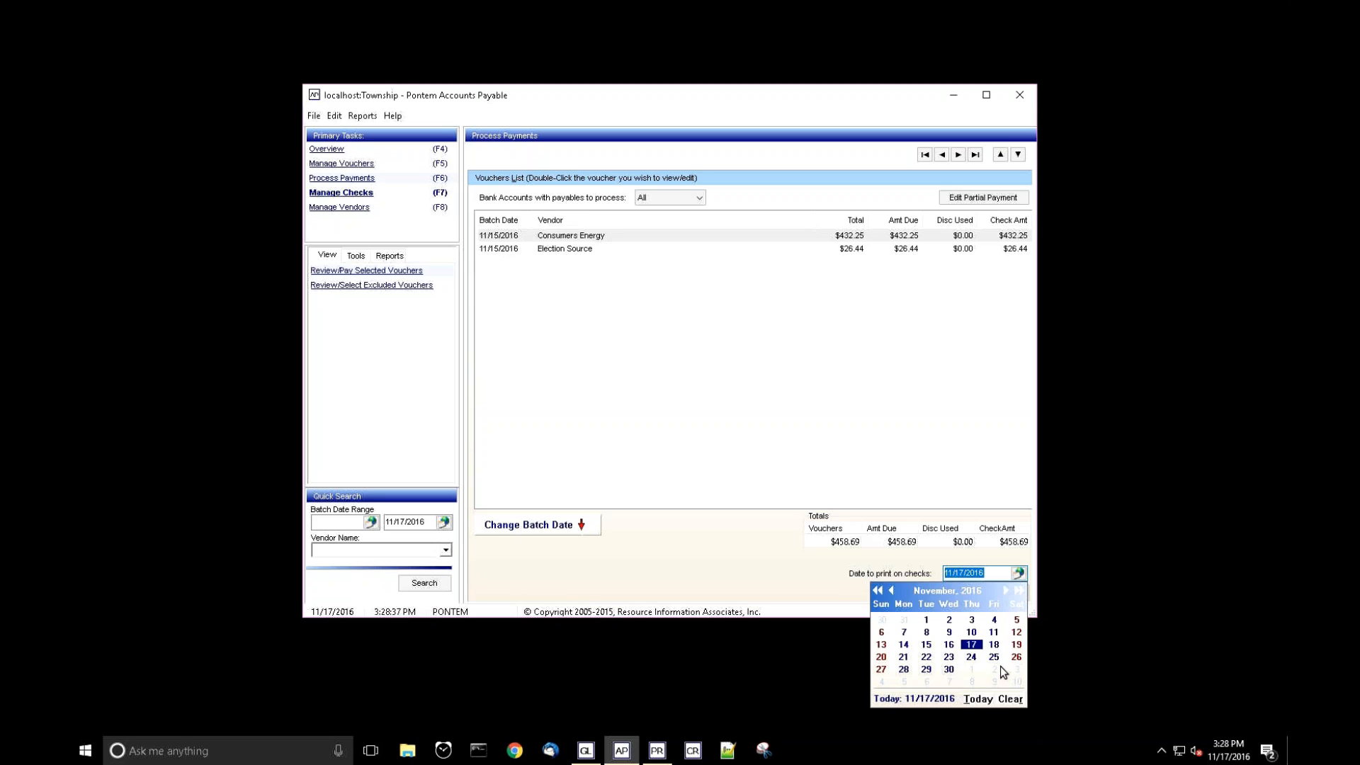
key(Right)
key(Return)
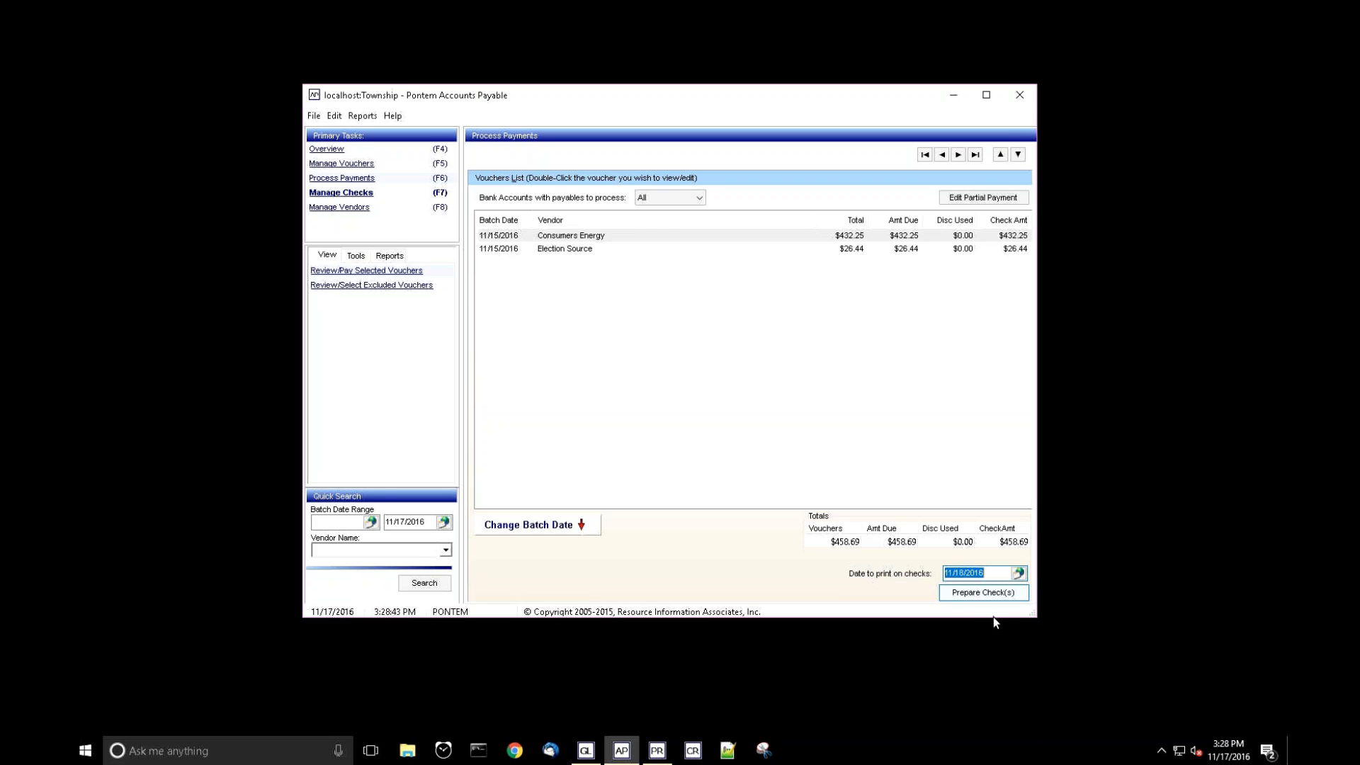
key(Return)
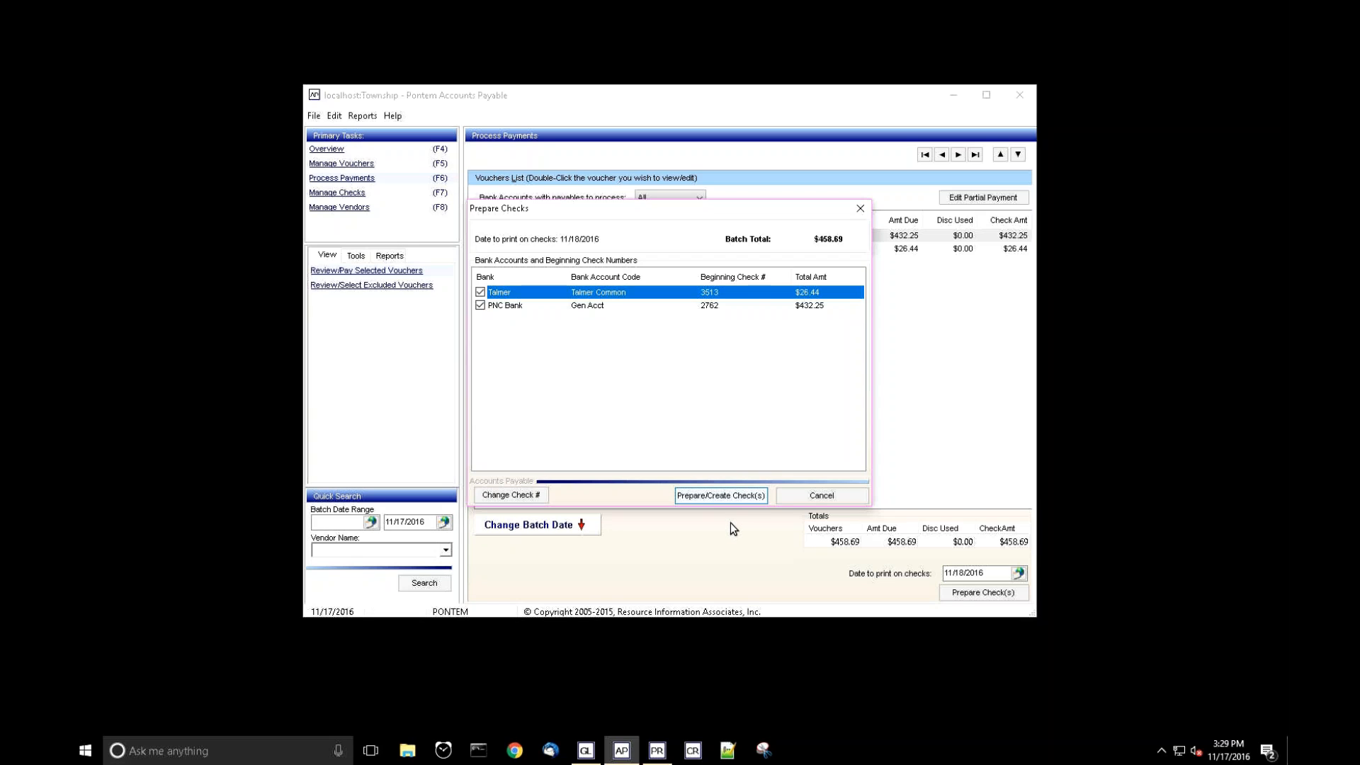
Create the checks for the Talmer Common and PNC Gen Acct bank accounts and open the print preview of check 2762
key(Return)
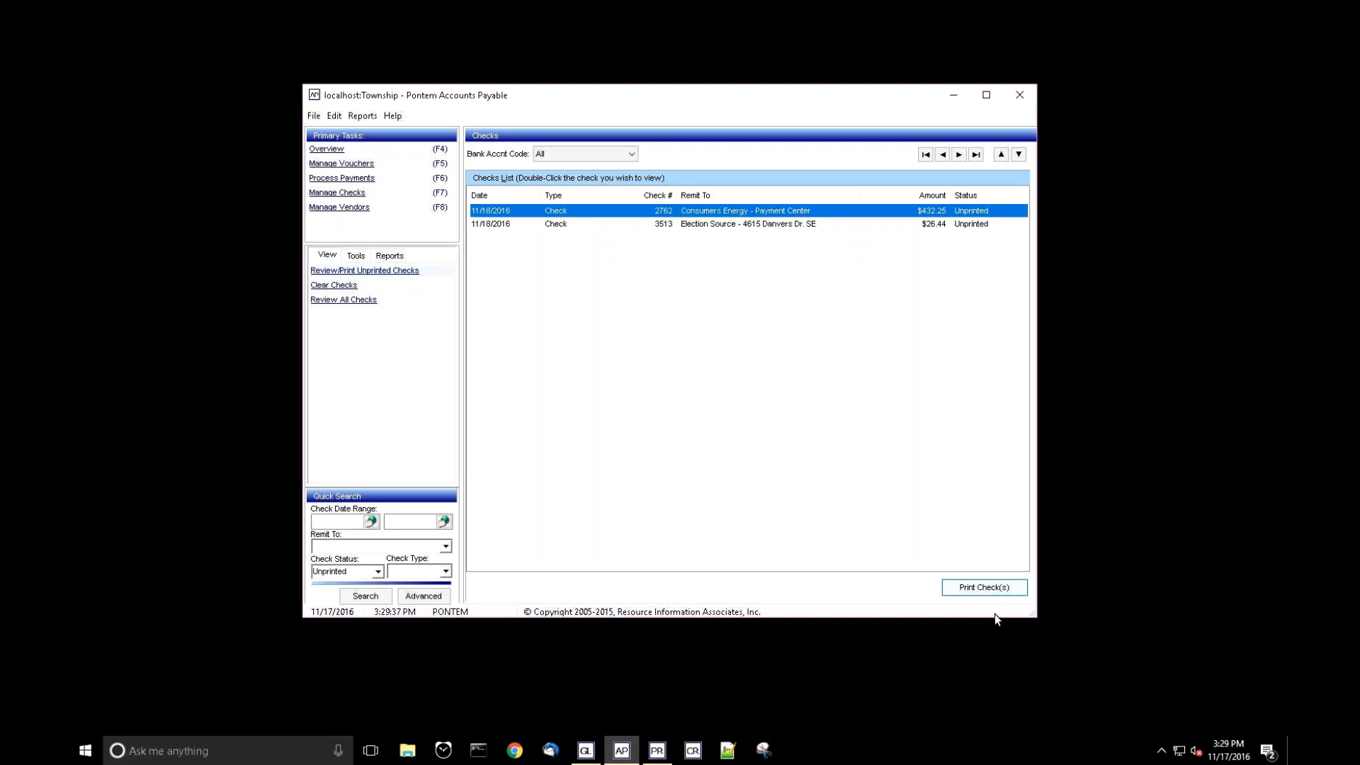
click(986, 589)
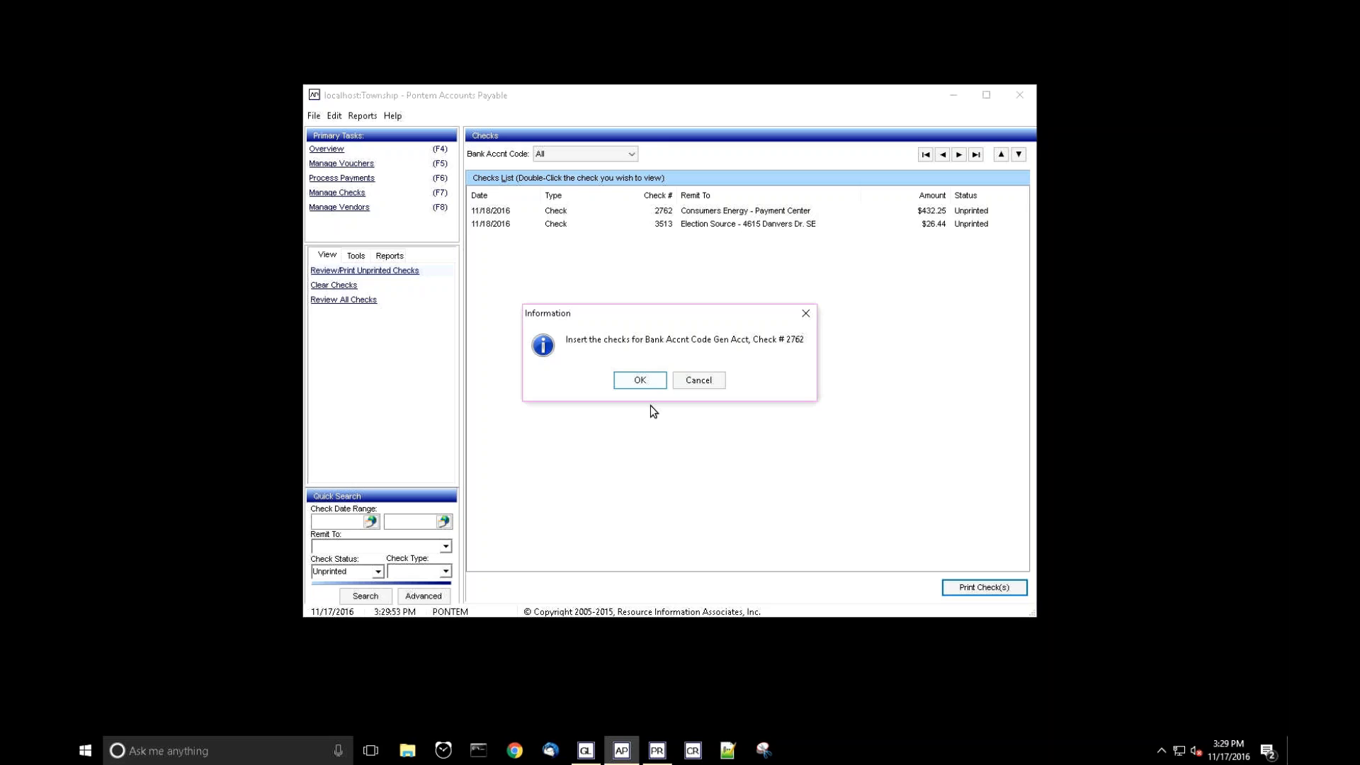
key(Return)
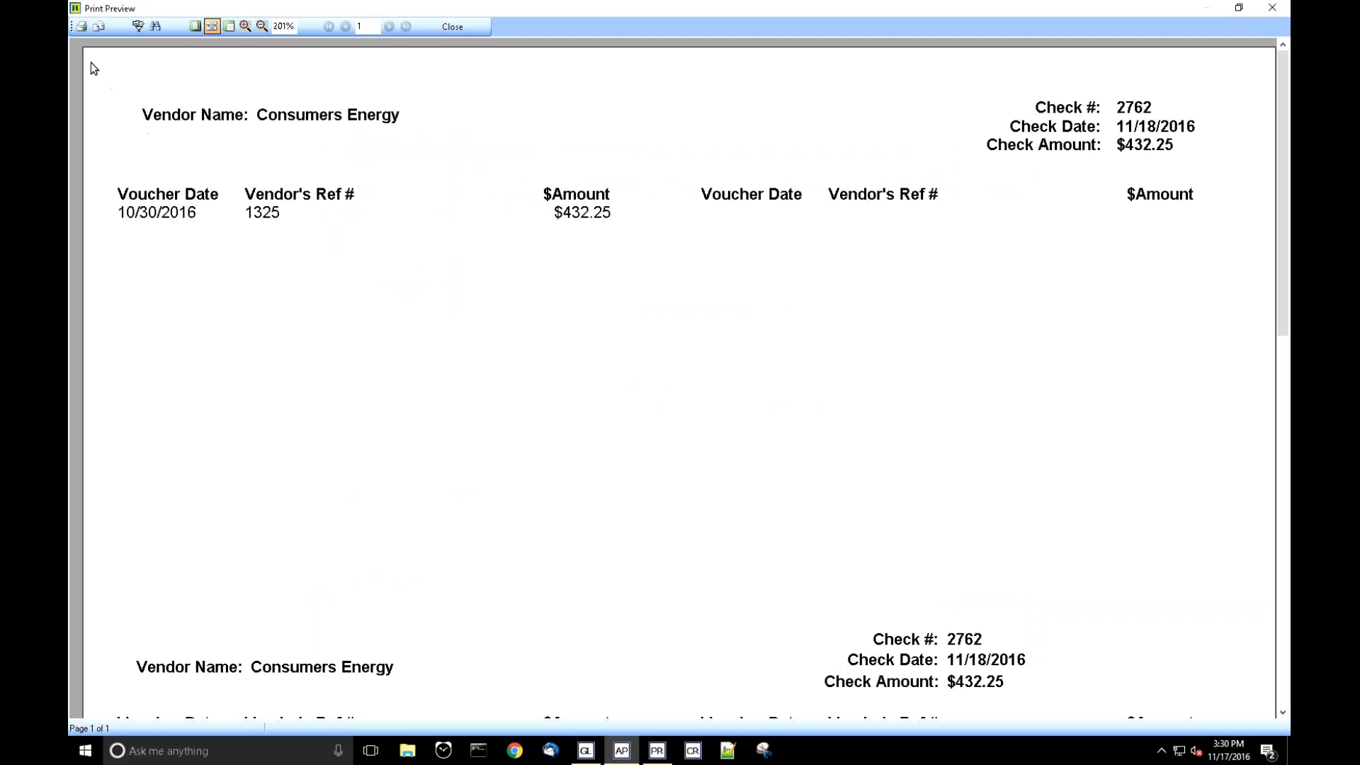
View the print options for the Consumers Energy check and cancel printing of both that check and the Talmer Common check
key(ctrl+p)
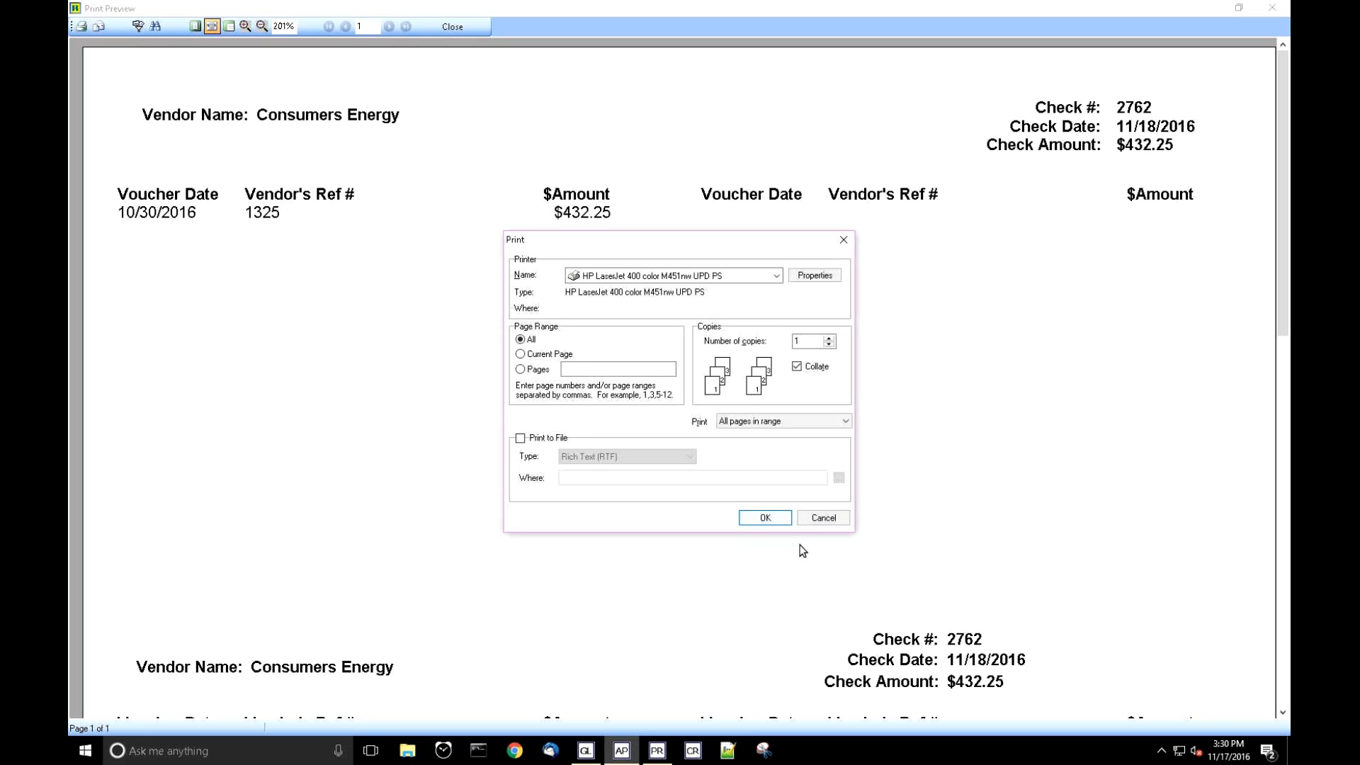
click(827, 518)
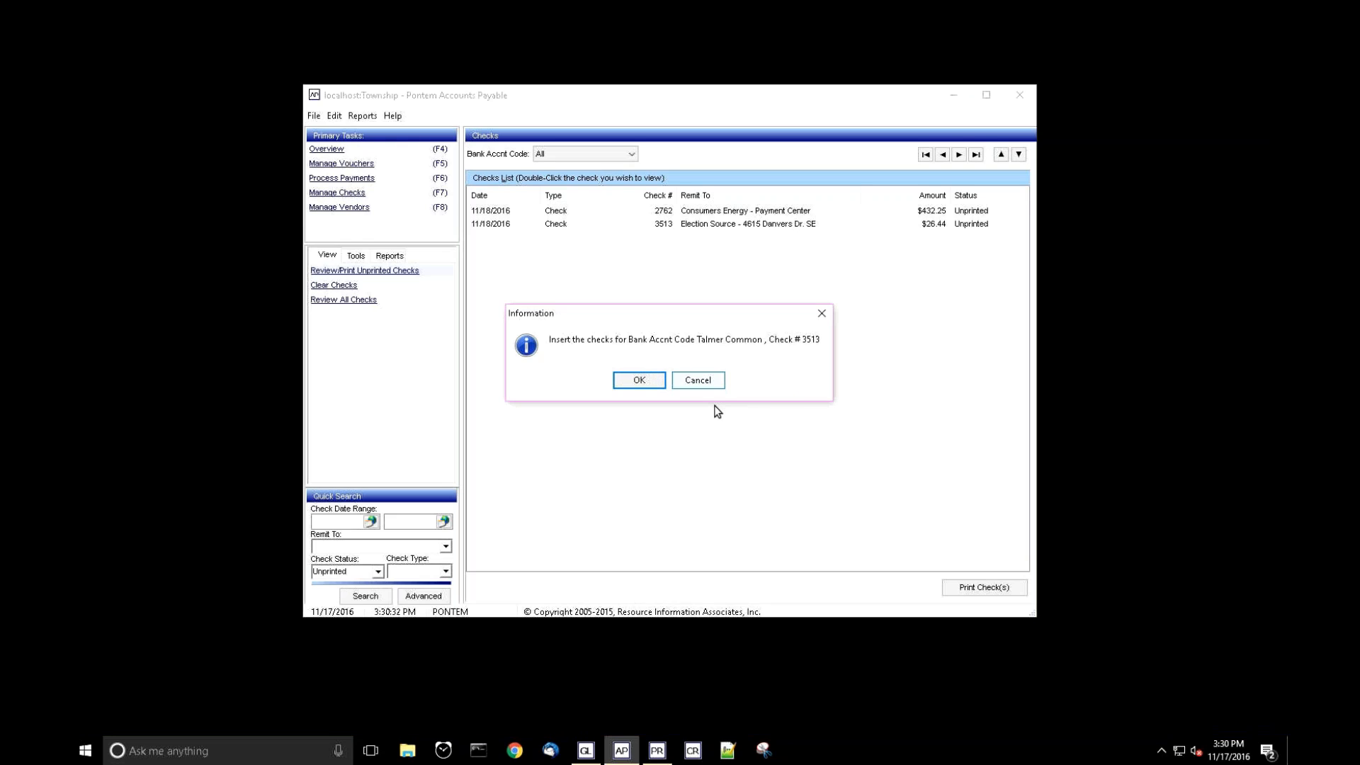
key(Tab)
key(Return)
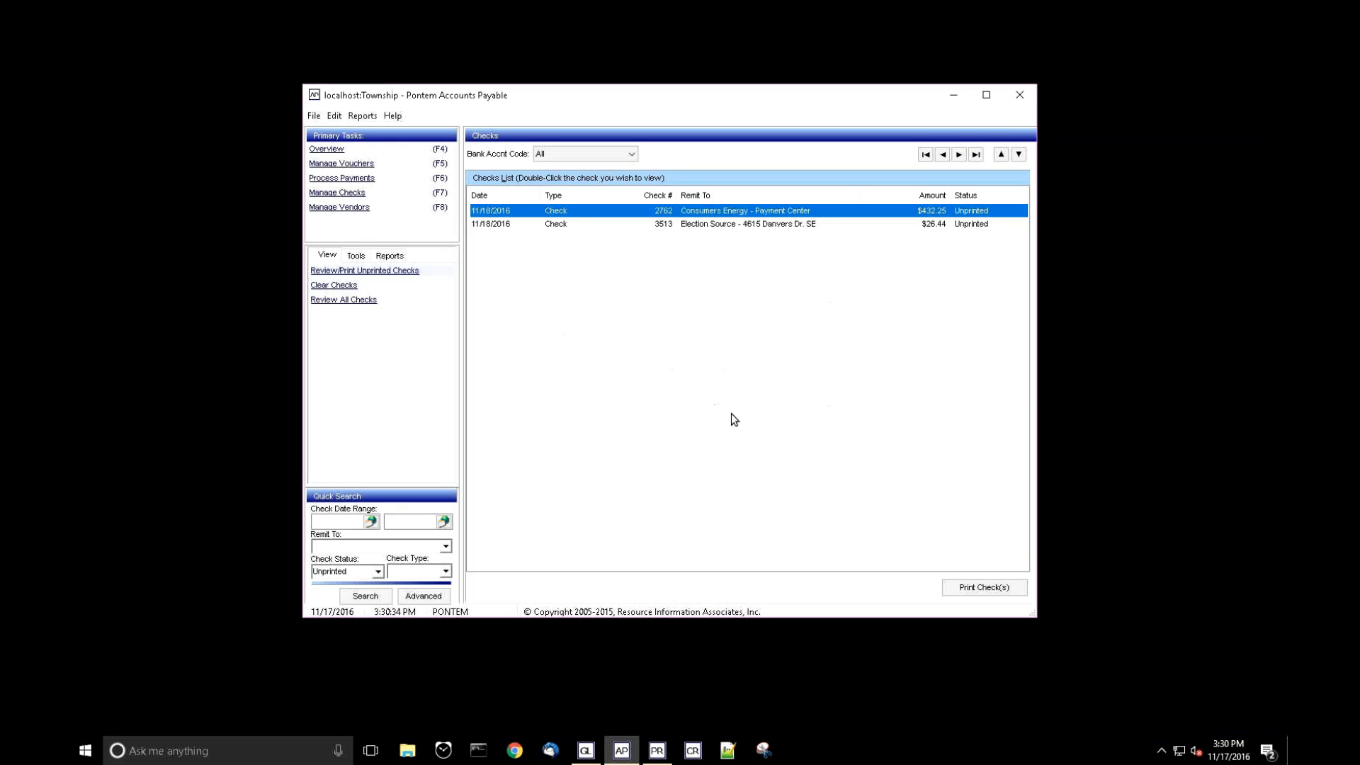